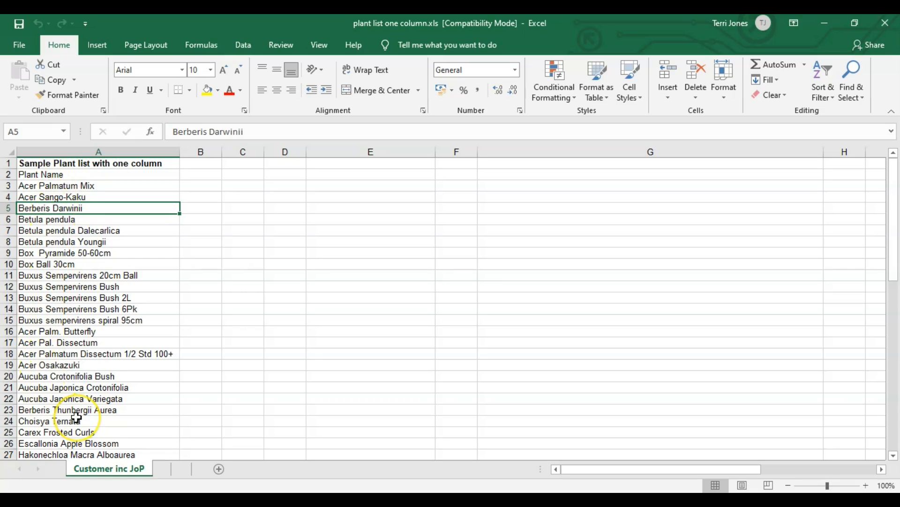
Step: Remove the word "Bush" from the plant name in cell A62 so it reads "Rose Belle De Jour"
{"action": "scroll", "coordinate": [76, 417], "scroll_direction": "down", "scroll_amount": 3}
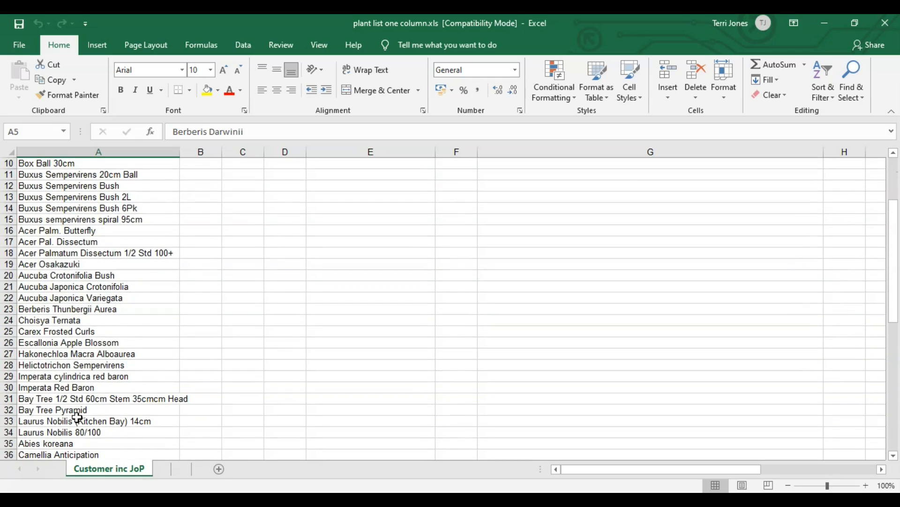
{"action": "scroll", "coordinate": [77, 417], "scroll_direction": "down", "scroll_amount": 5}
{"action": "scroll", "coordinate": [76, 417], "scroll_direction": "down", "scroll_amount": 4}
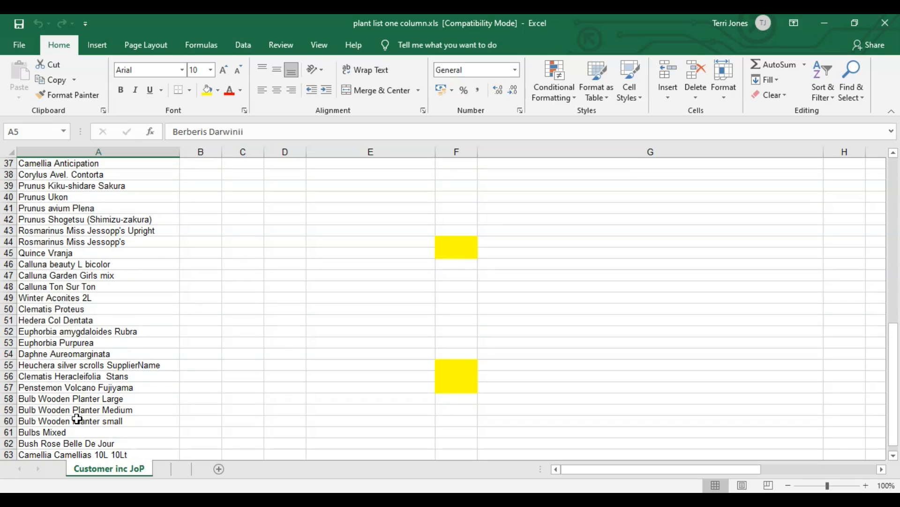
{"action": "scroll", "coordinate": [77, 419], "scroll_direction": "down", "scroll_amount": 3}
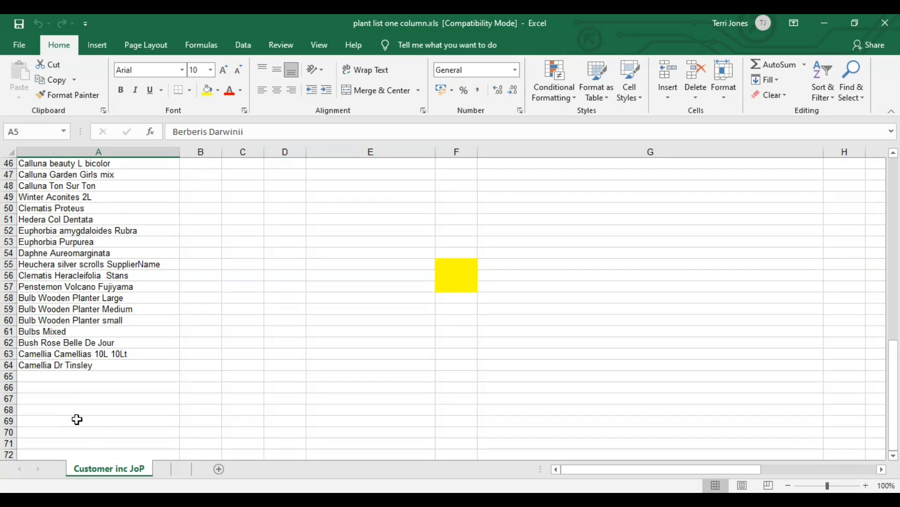
{"action": "left_click", "coordinate": [78, 344]}
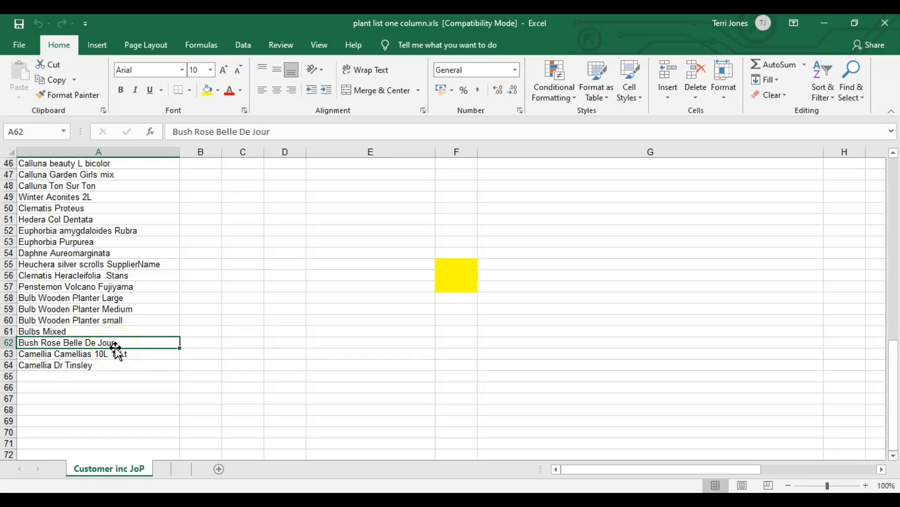
{"action": "left_click", "coordinate": [196, 131]}
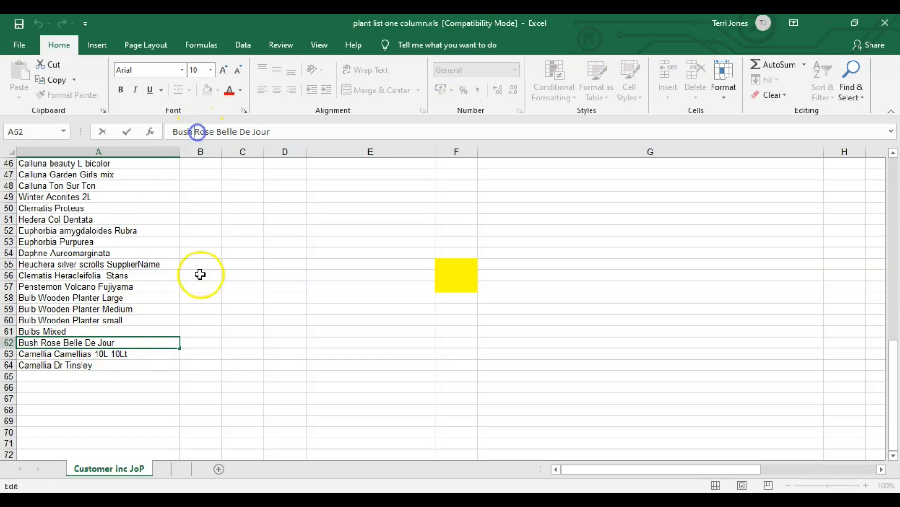
{"action": "key", "text": "Delete"}
{"action": "key", "text": "BackSpace"}
{"action": "key", "text": "BackSpace"}
{"action": "key", "text": "BackSpace"}
{"action": "key", "text": "BackSpace"}
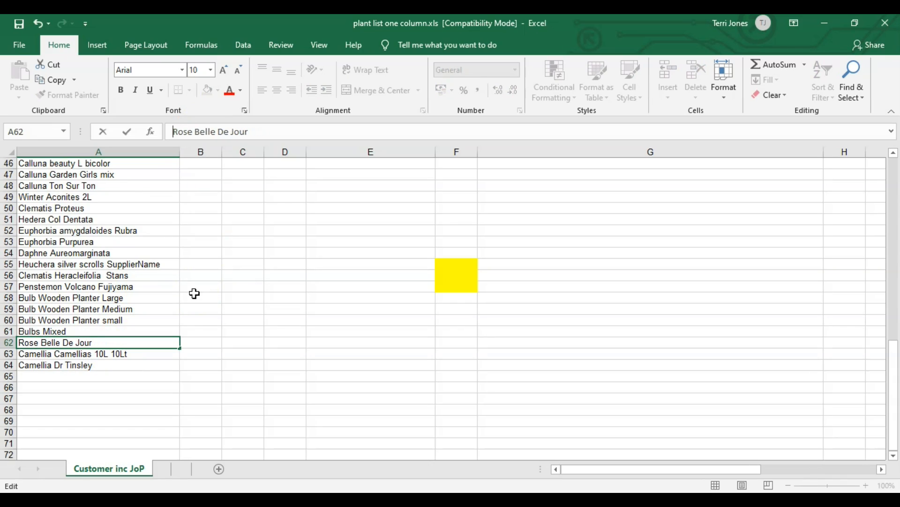
{"action": "key", "text": "Return"}
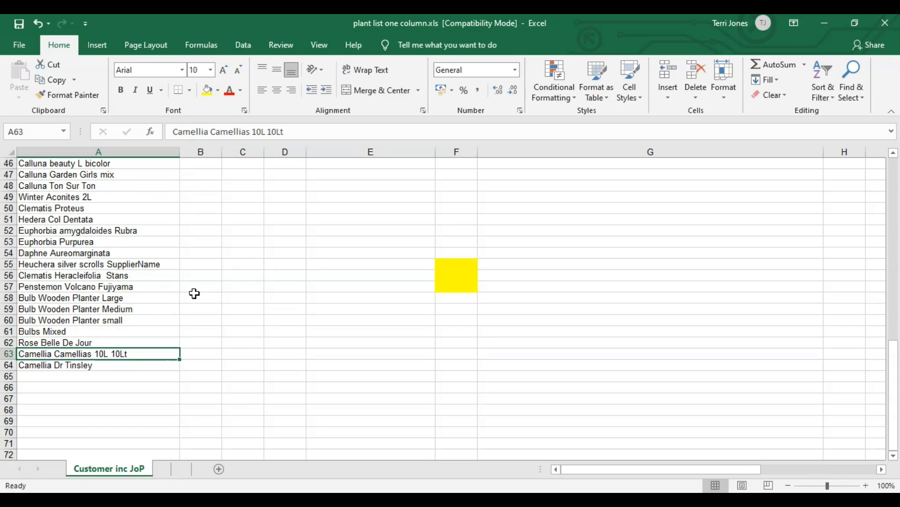
Step: Save the plant list one column.xls workbook
{"action": "left_click", "coordinate": [102, 365]}
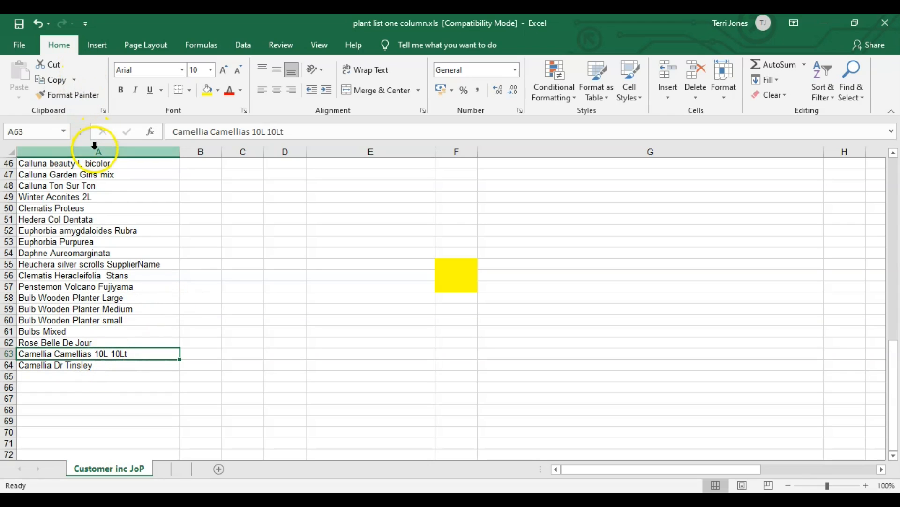
{"action": "left_click", "coordinate": [19, 47]}
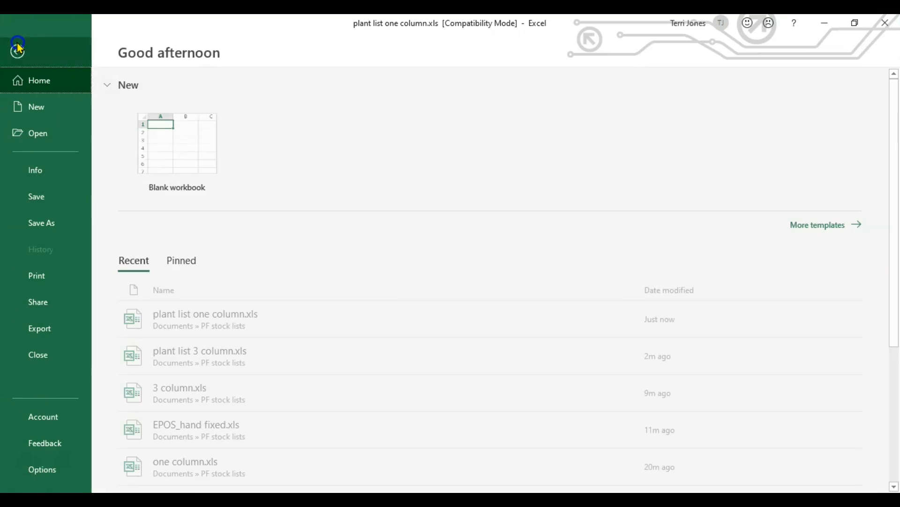
{"action": "left_click", "coordinate": [45, 195]}
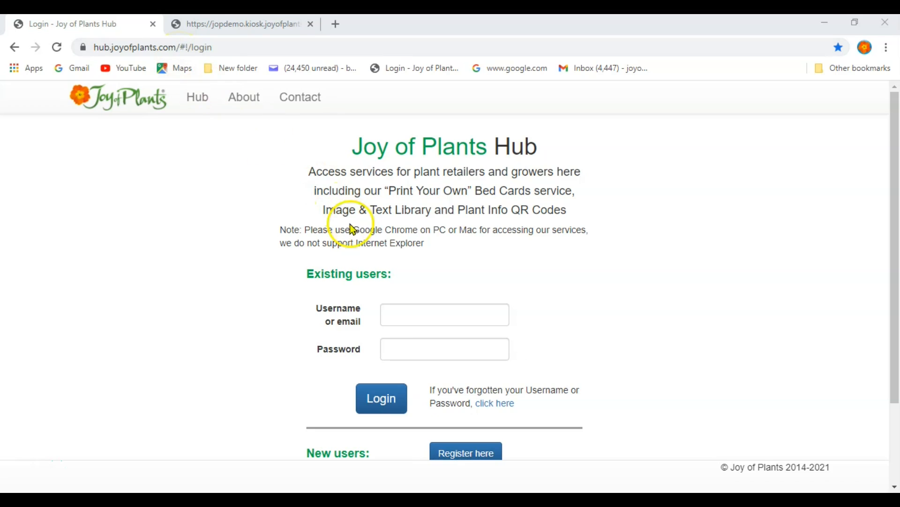
Step: Log in to the Joy of Plants Hub in Chrome with the manager account's username and password
{"action": "left_click", "coordinate": [386, 314]}
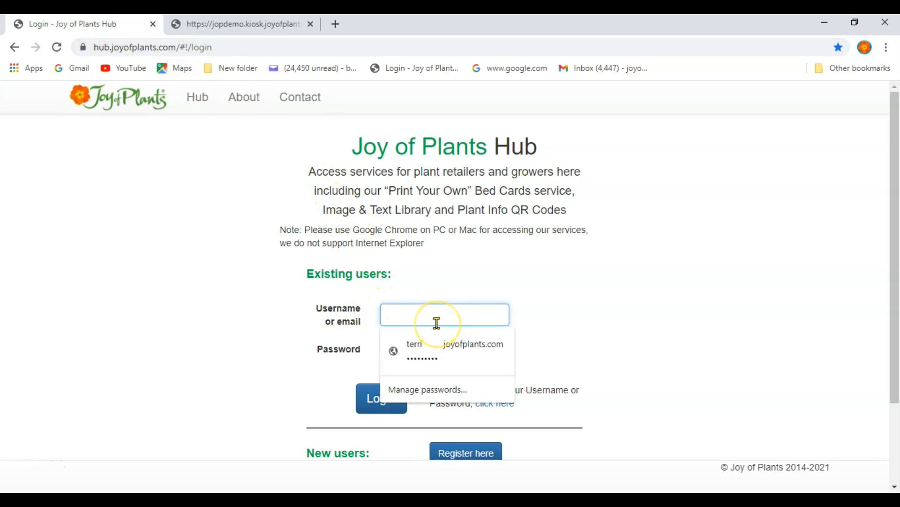
{"action": "type", "text": "terride"}
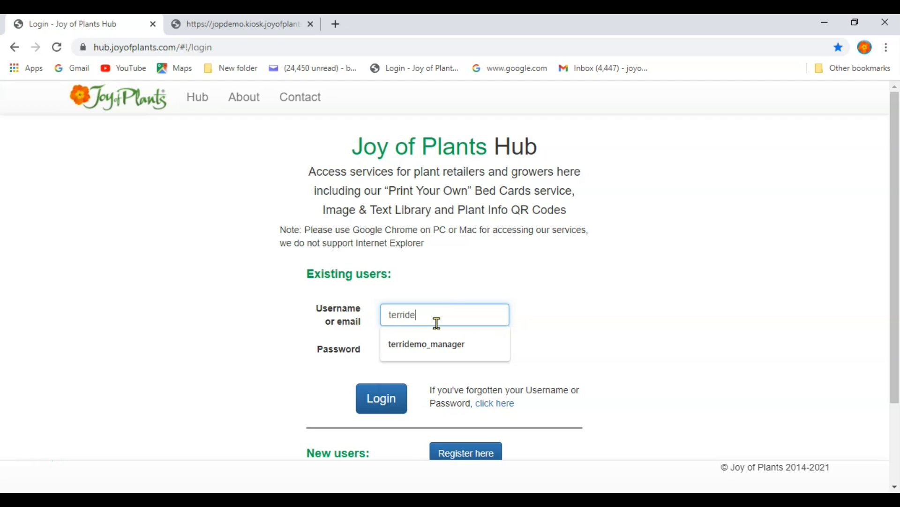
{"action": "type", "text": "mo"}
{"action": "left_click", "coordinate": [426, 347]}
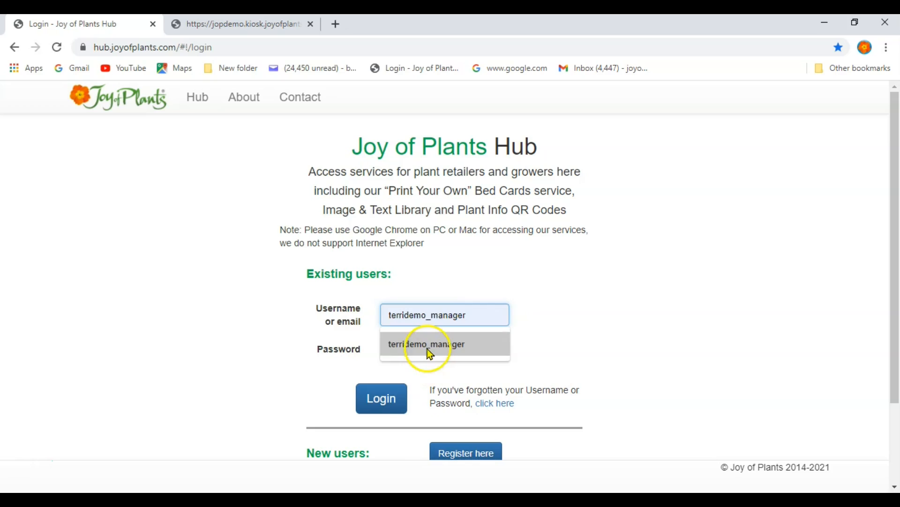
{"action": "left_click", "coordinate": [404, 350]}
{"action": "type", "text": "••••"}
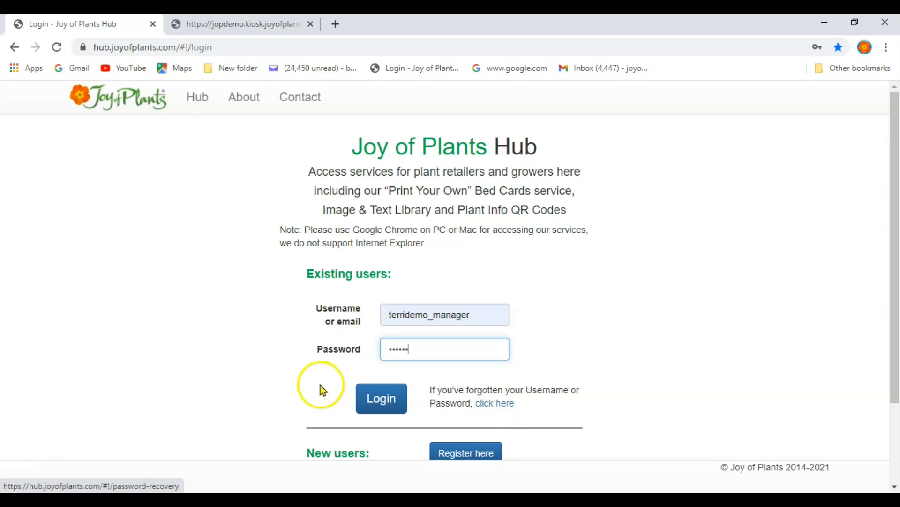
{"action": "left_click", "coordinate": [369, 398]}
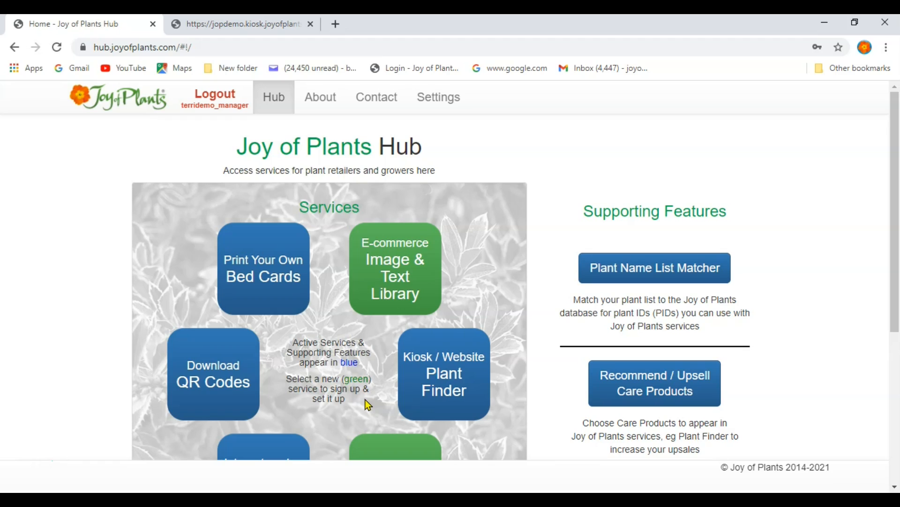
Step: Open the Kiosk / Website Plant Finder content management and start matching the stock list
{"action": "left_click", "coordinate": [451, 381]}
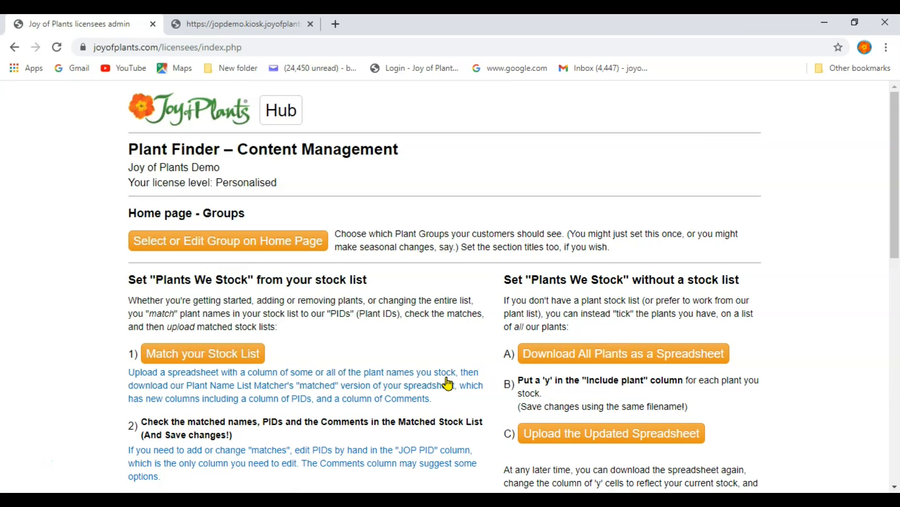
{"action": "left_click_drag", "start_coordinate": [893, 180], "coordinate": [895, 250]}
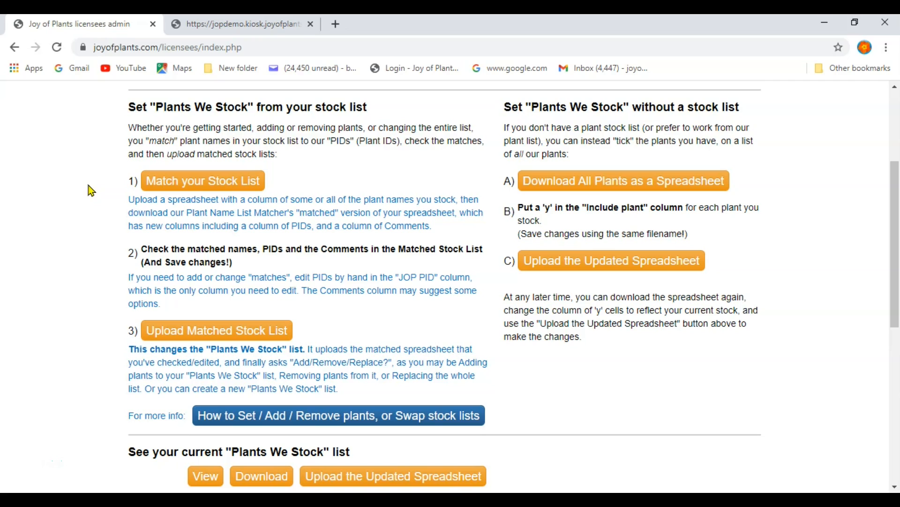
{"action": "left_click", "coordinate": [198, 180]}
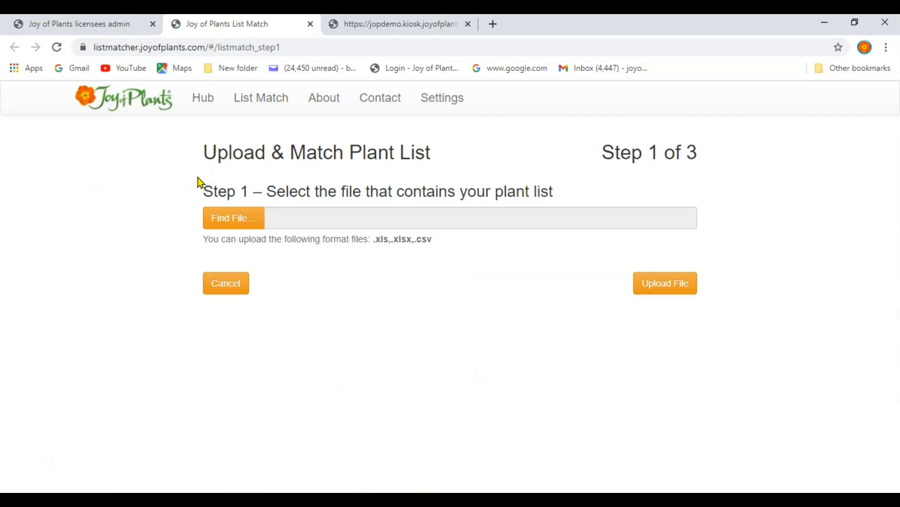
Step: Upload plant list one column.xls from the PF stock lists folder as the plant list to match
{"action": "left_click", "coordinate": [252, 228]}
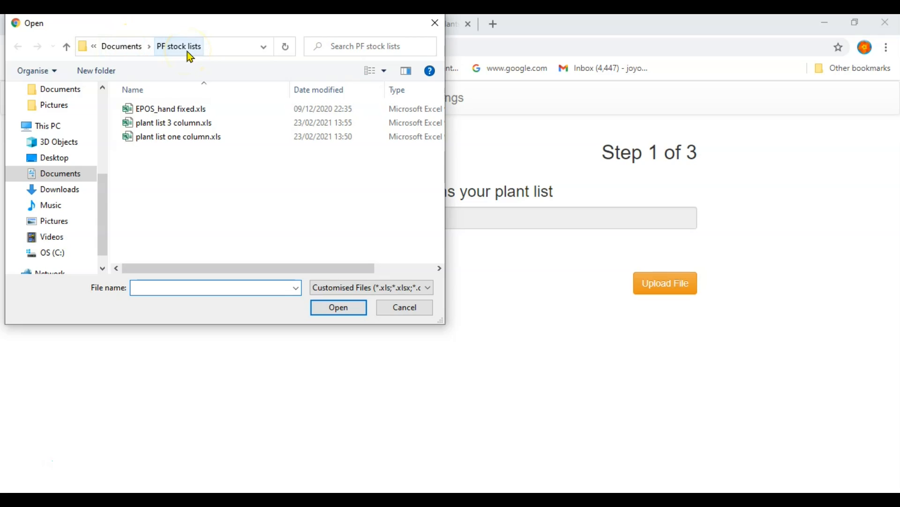
{"action": "left_click", "coordinate": [188, 137]}
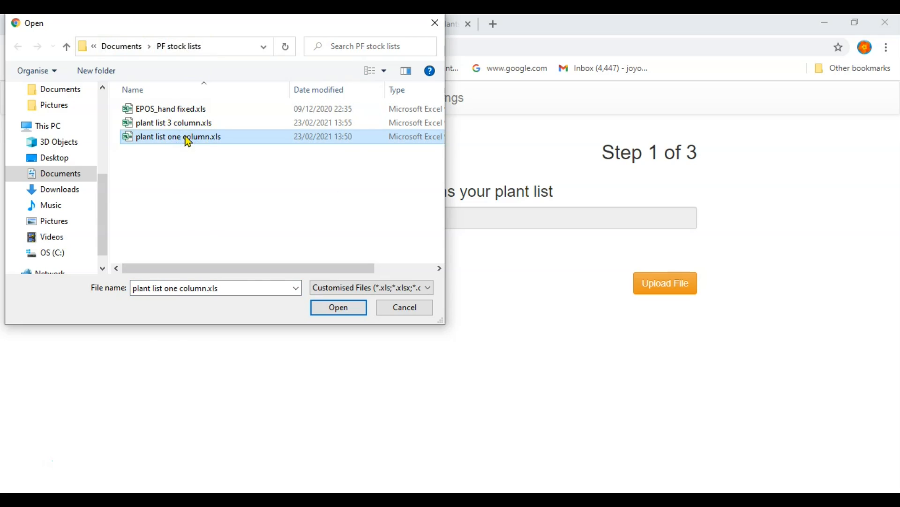
{"action": "left_click", "coordinate": [338, 308]}
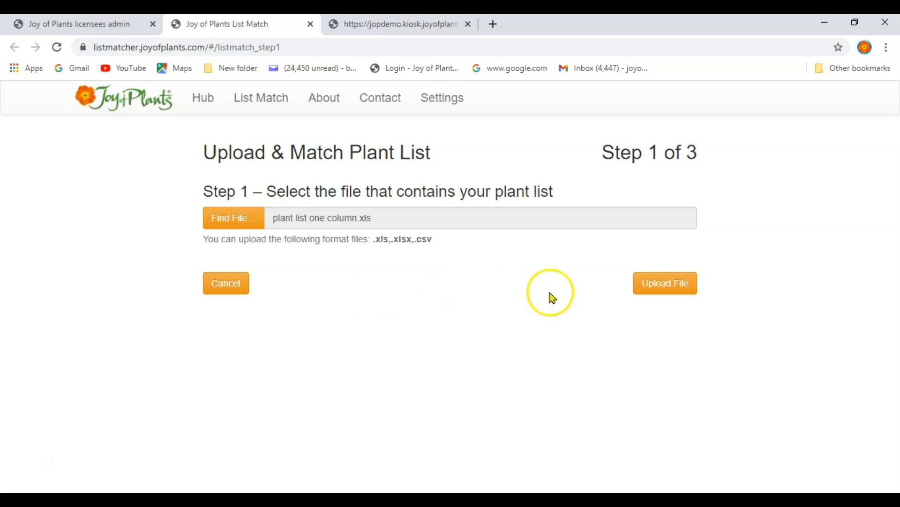
{"action": "left_click", "coordinate": [662, 284]}
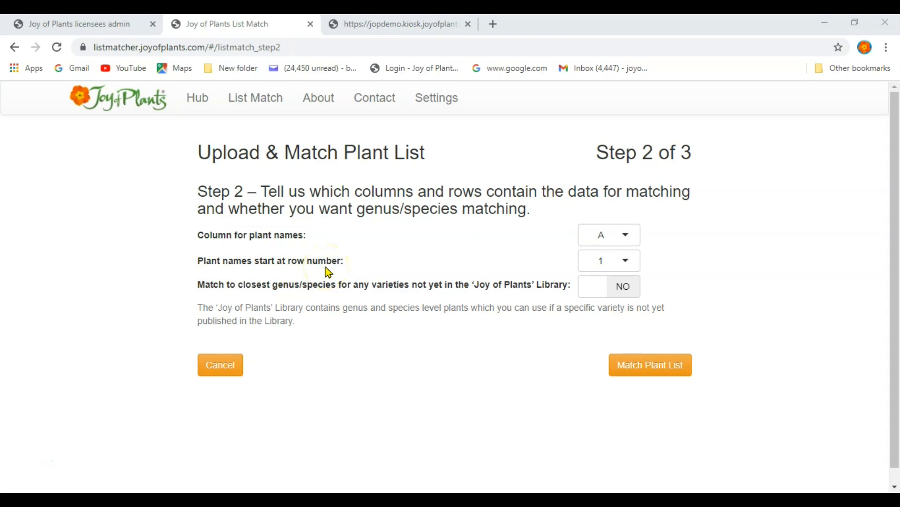
Step: Start plant names at row 3, enable closest genus/species matching, and run the plant list match
{"action": "left_click", "coordinate": [630, 261]}
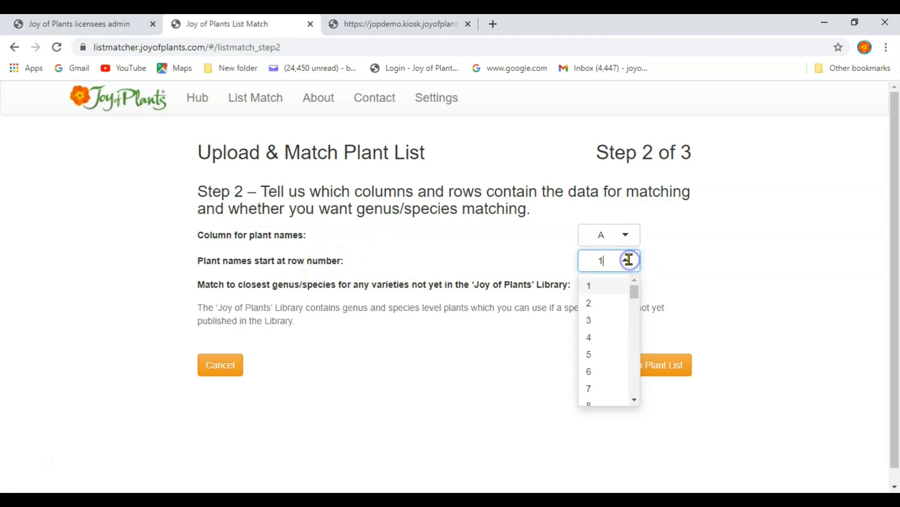
{"action": "left_click", "coordinate": [595, 321]}
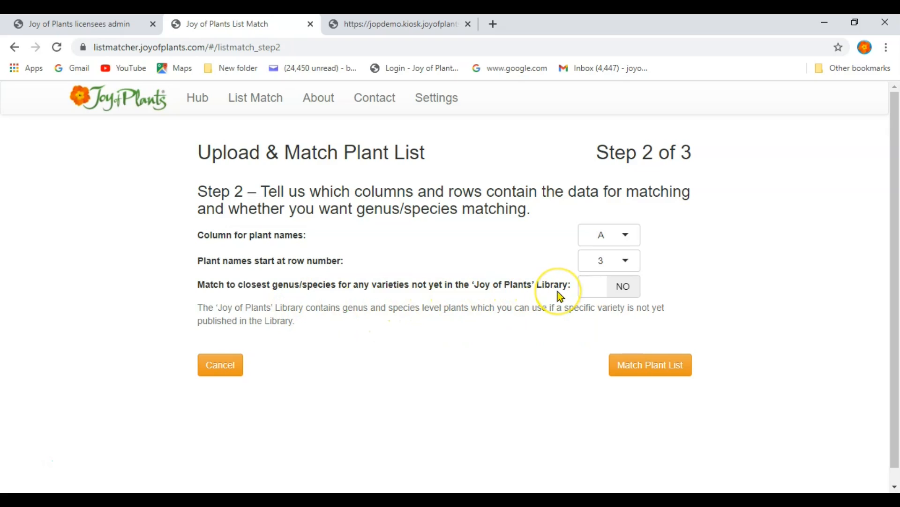
{"action": "left_click", "coordinate": [621, 287]}
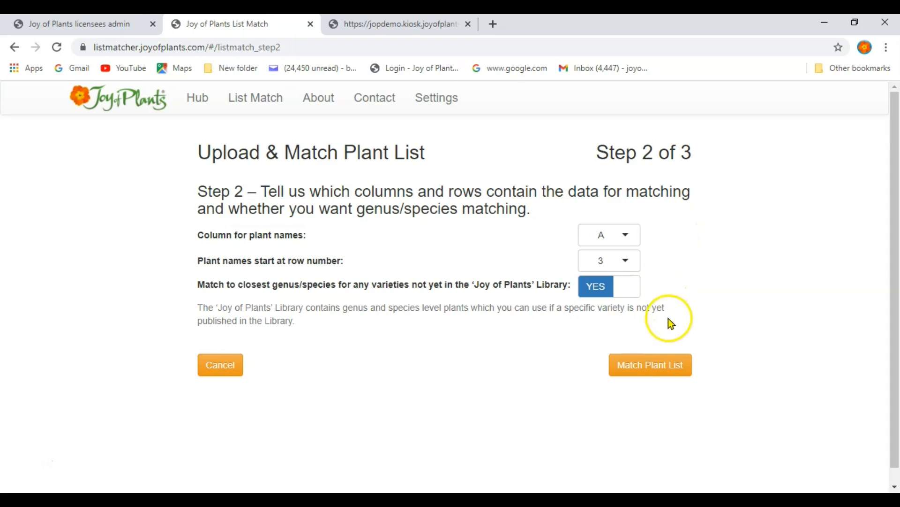
{"action": "left_click", "coordinate": [660, 372]}
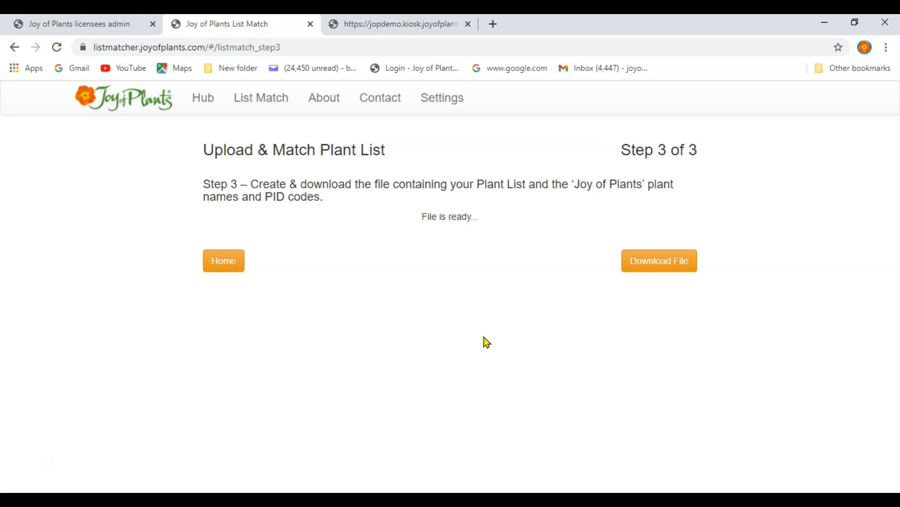
Step: Download the matched file as matched_plant list one column.zip into the PF stock lists folder
{"action": "left_click", "coordinate": [652, 264]}
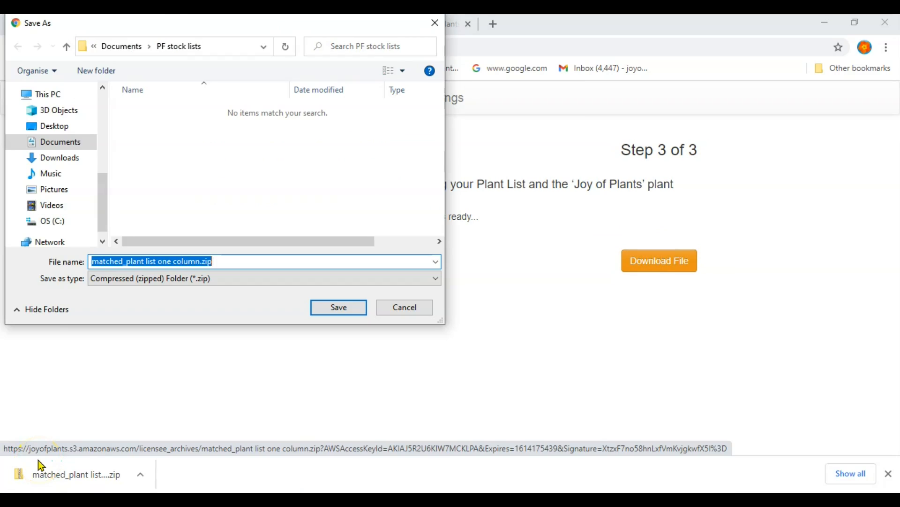
{"action": "left_click", "coordinate": [67, 386]}
{"action": "left_click", "coordinate": [328, 310]}
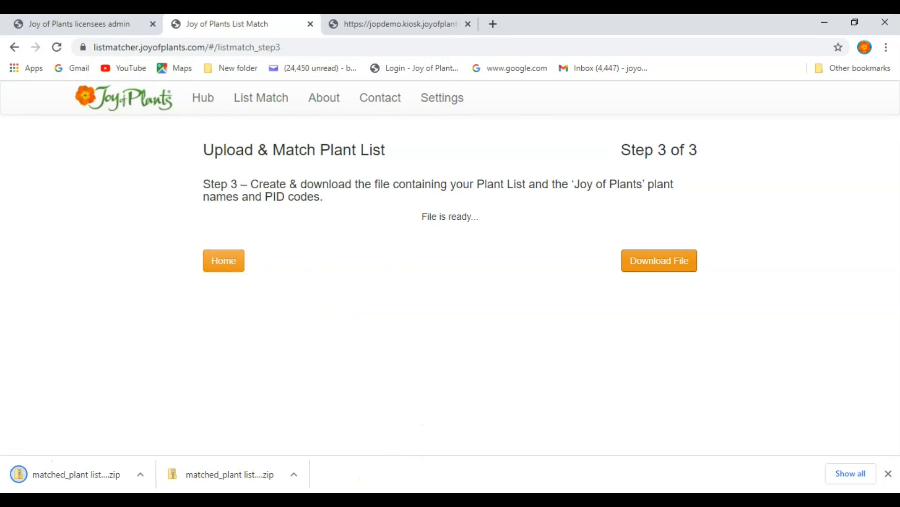
Step: In File Explorer, open matched_plant list one column.xls from the downloaded zip and enable editing in Excel
{"action": "key", "text": "alt+Tab"}
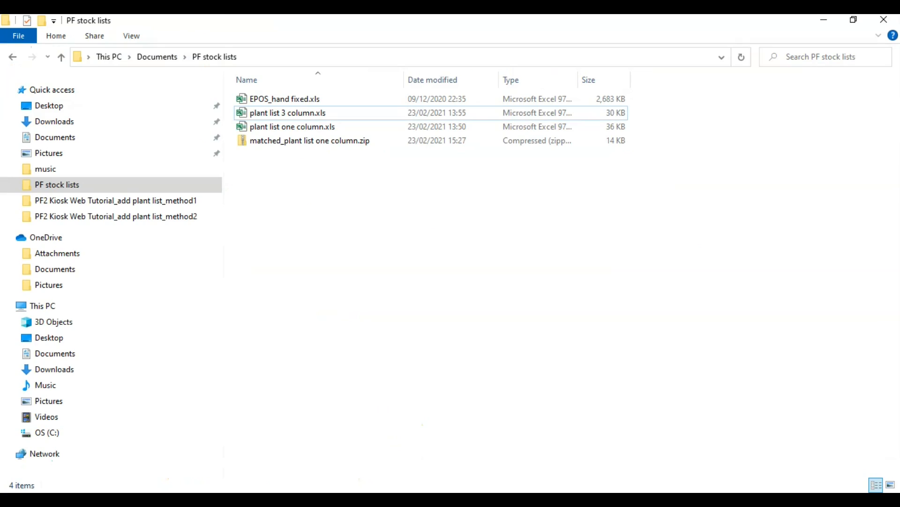
{"action": "left_click", "coordinate": [306, 141]}
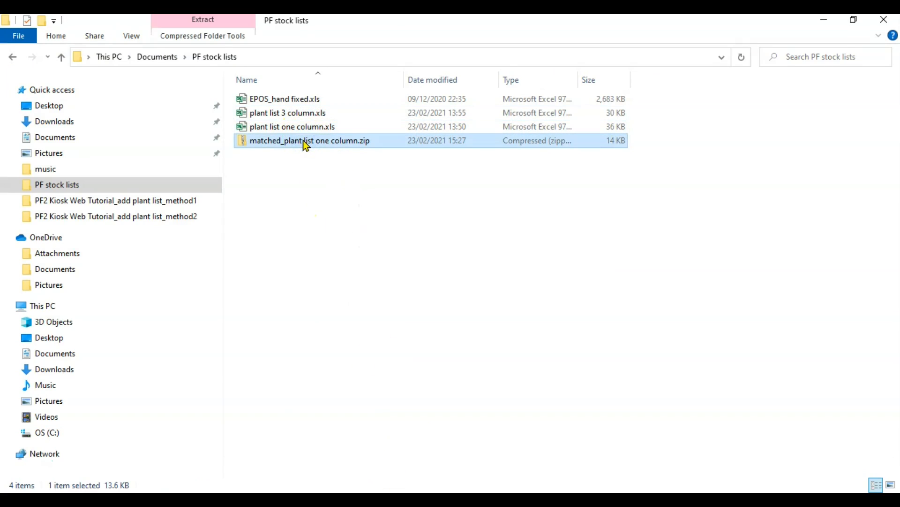
{"action": "double_click", "coordinate": [306, 141]}
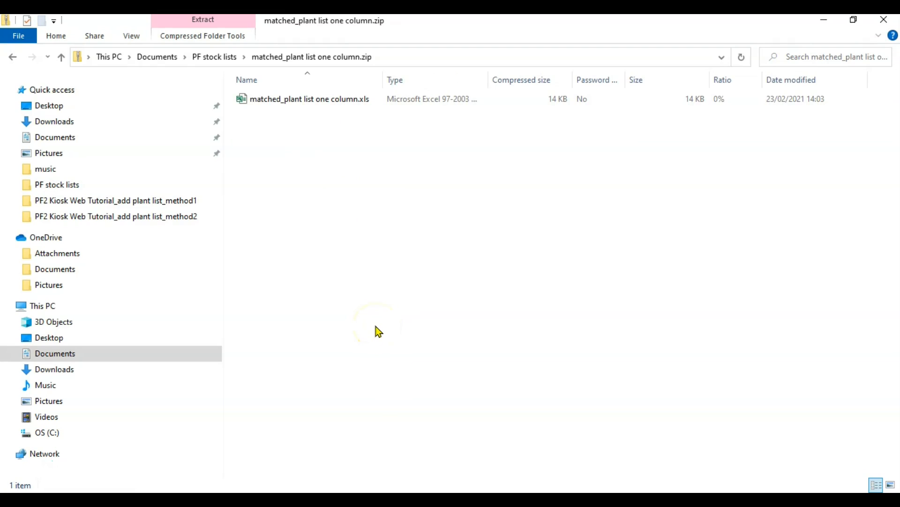
{"action": "left_click", "coordinate": [312, 102]}
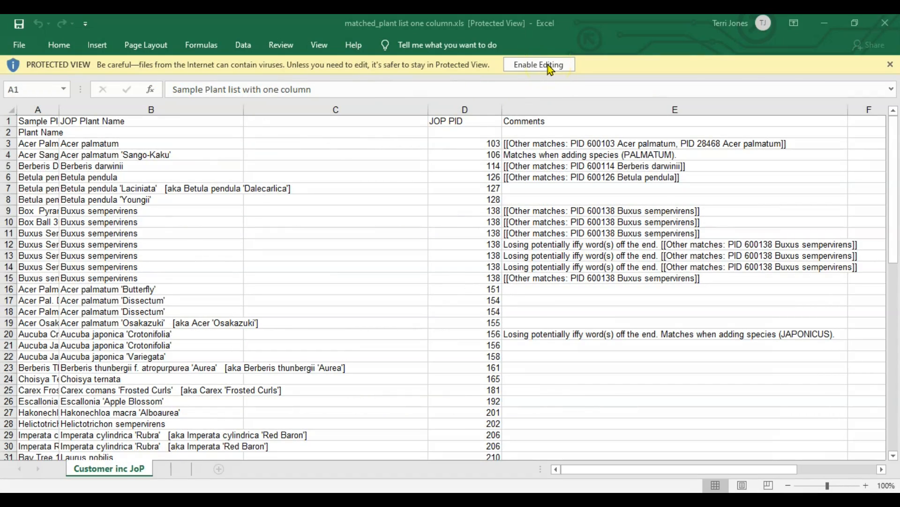
{"action": "left_click", "coordinate": [551, 70]}
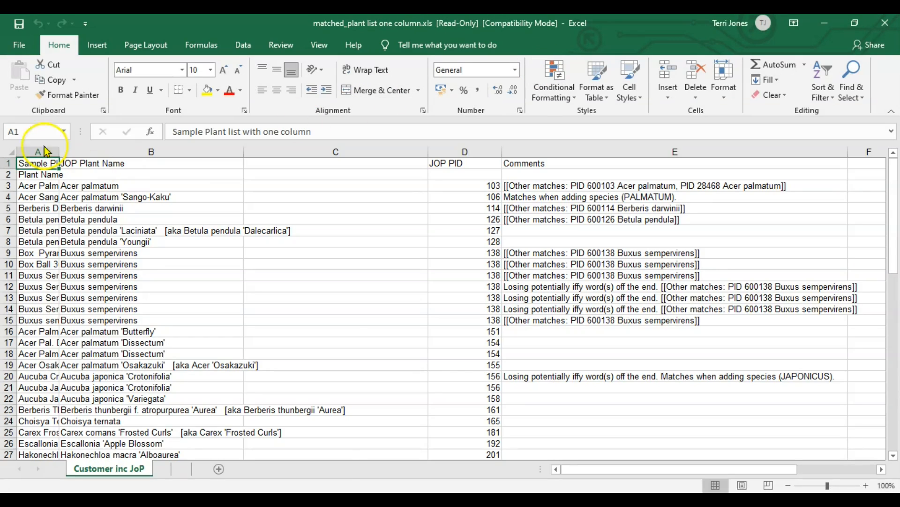
Step: Save a copy of the workbook in the PF stock lists folder as checked_matched_plant list one column.xls
{"action": "left_click", "coordinate": [19, 45]}
{"action": "left_click", "coordinate": [33, 224]}
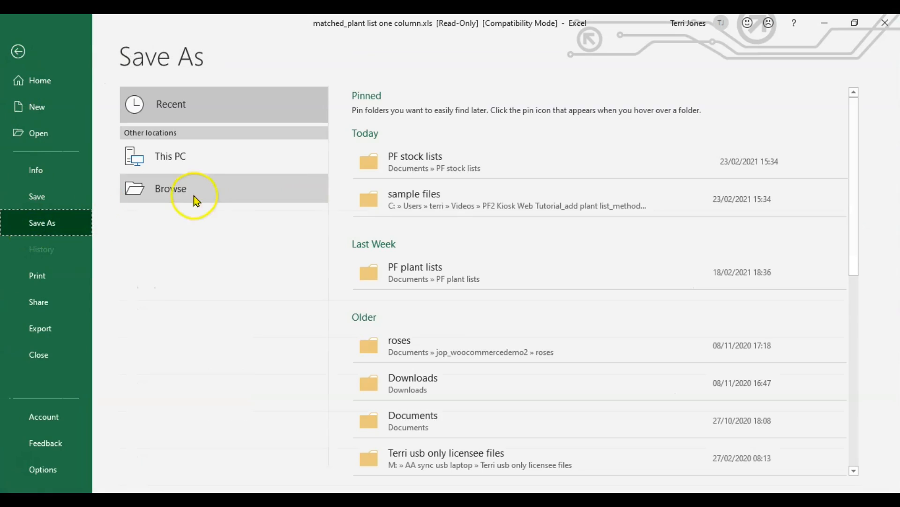
{"action": "left_click", "coordinate": [416, 165]}
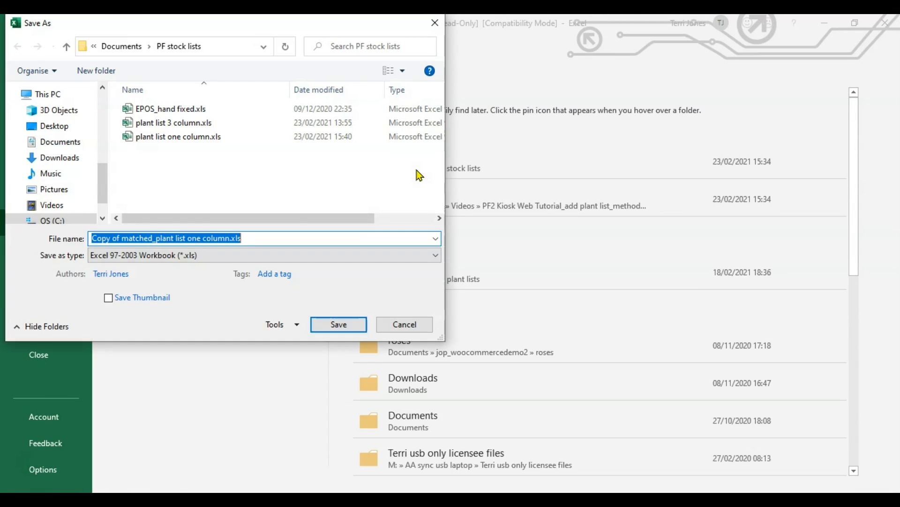
{"action": "left_click_drag", "start_coordinate": [123, 238], "coordinate": [74, 235]}
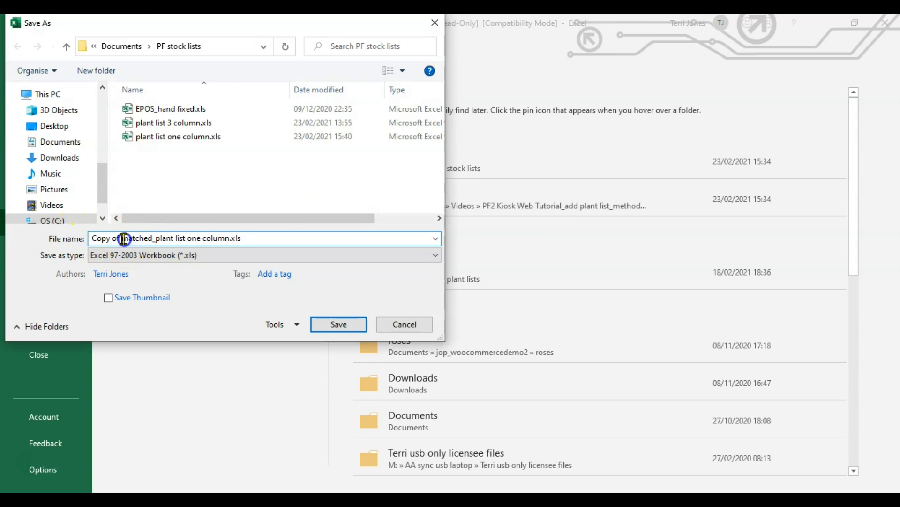
{"action": "type", "text": "checked"}
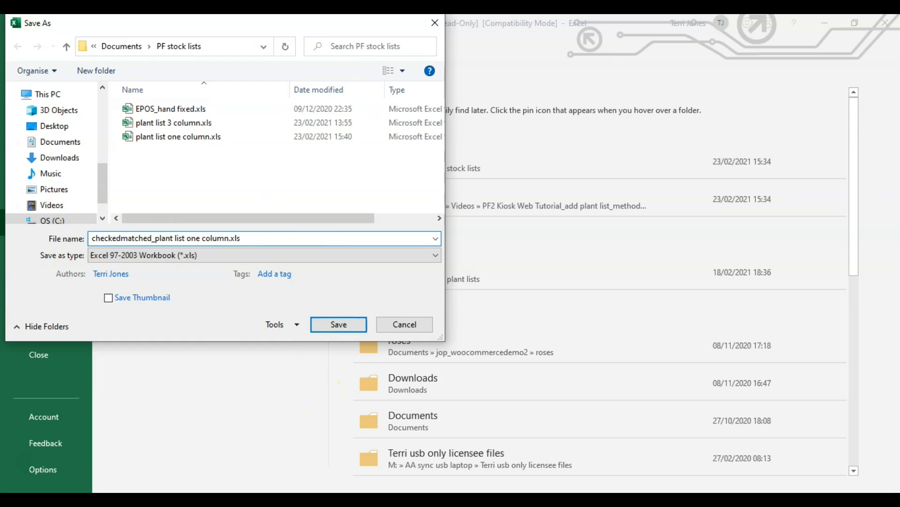
{"action": "type", "text": "_"}
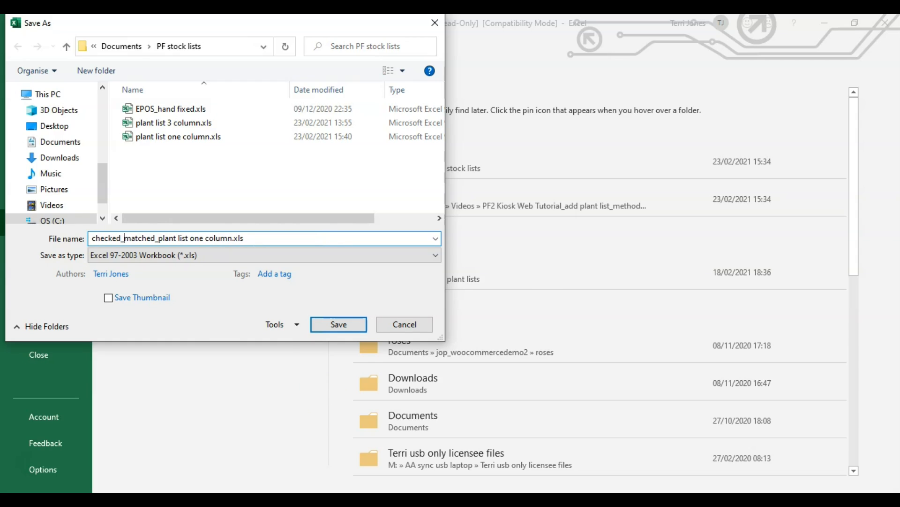
{"action": "left_click", "coordinate": [339, 324]}
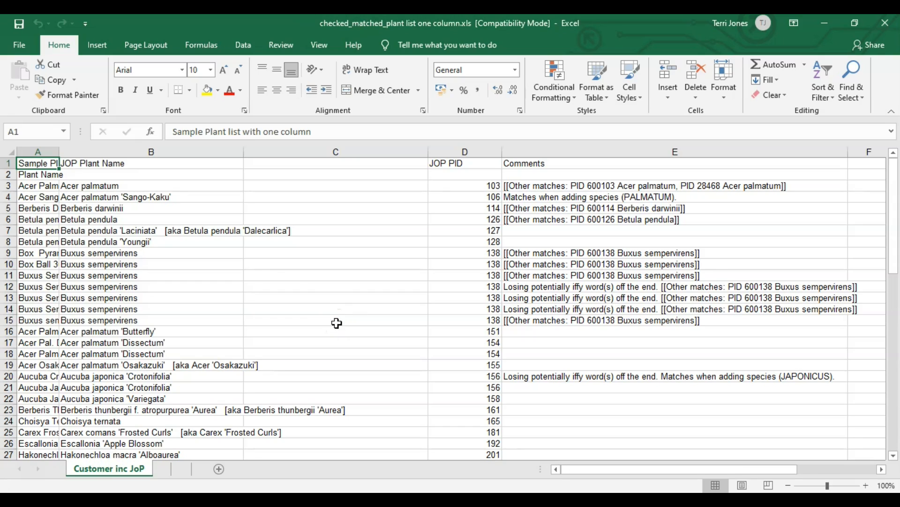
Step: Widen column A to fit the full plant names and narrow column C, then review the JOP Plant Name, JOP PID and Comments columns
{"action": "left_click_drag", "start_coordinate": [59, 157], "coordinate": [200, 176]}
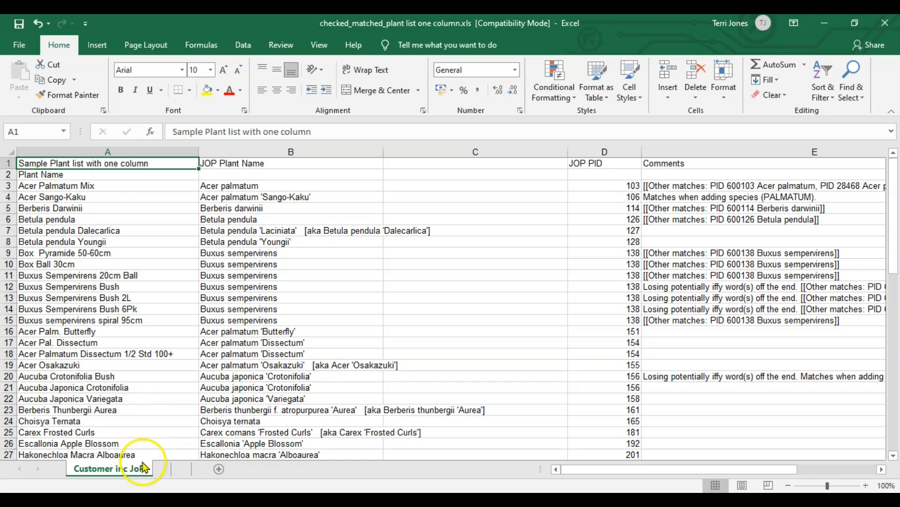
{"action": "left_click", "coordinate": [275, 151]}
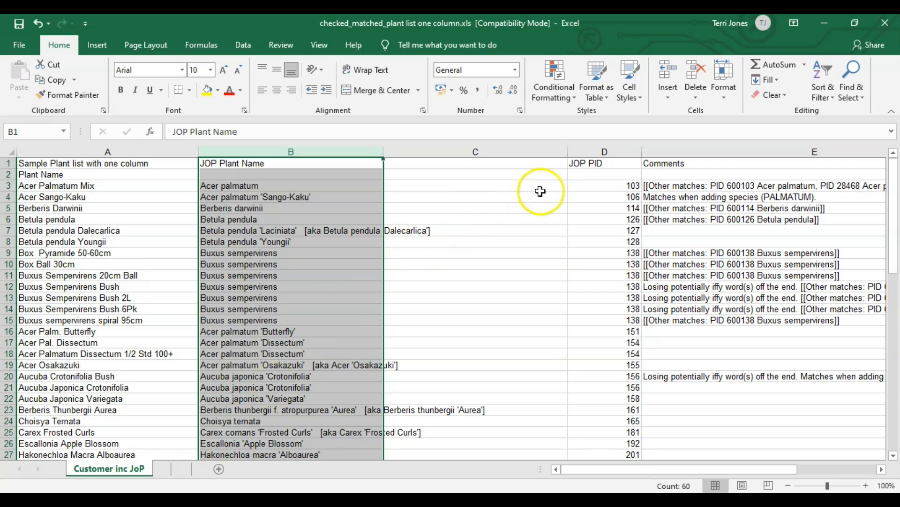
{"action": "left_click_drag", "start_coordinate": [568, 151], "coordinate": [445, 153]}
{"action": "left_click", "coordinate": [478, 149]}
{"action": "left_click", "coordinate": [479, 149]}
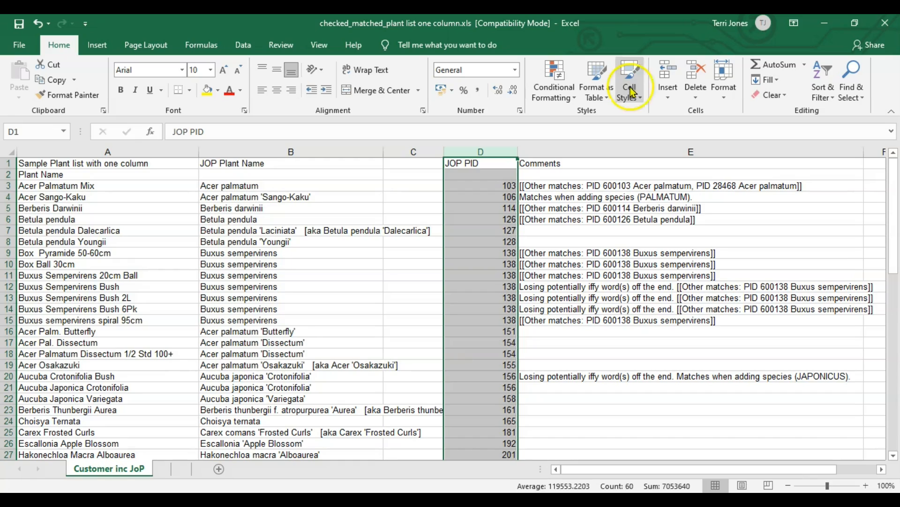
{"action": "left_click", "coordinate": [633, 150]}
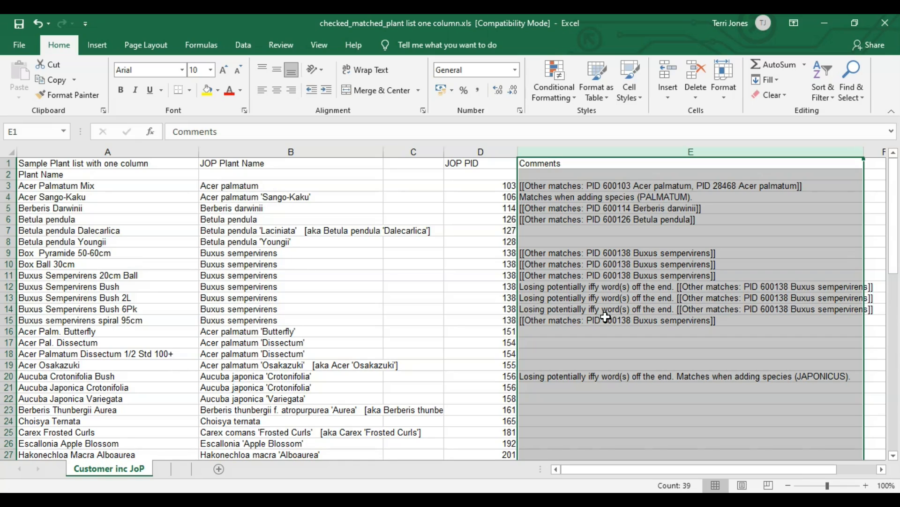
Step: Go through the original plant names from row 3 to row 19, comparing them with their JOP plant name matches
{"action": "left_click", "coordinate": [152, 185]}
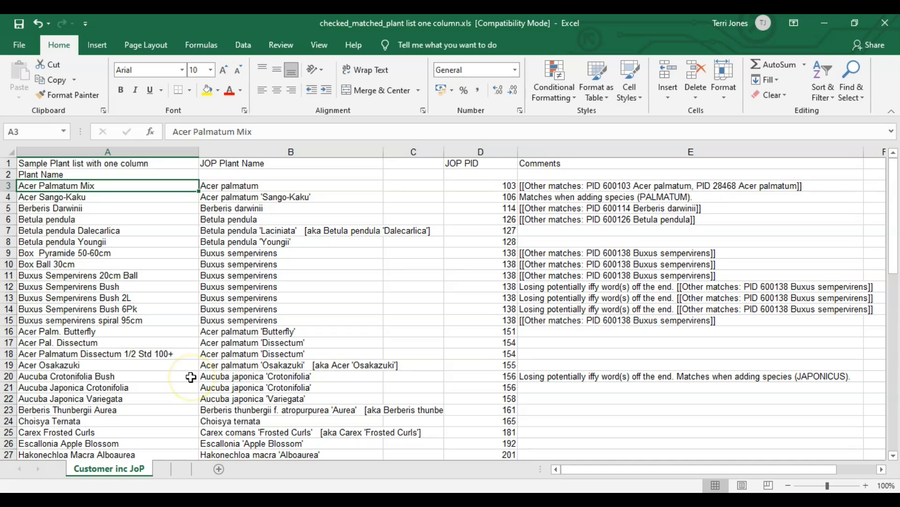
{"action": "key", "text": "Down"}
{"action": "key", "text": "Right"}
{"action": "key", "text": "Left"}
{"action": "key", "text": "Down"}
{"action": "key", "text": "Down"}
{"action": "key", "text": "Down"}
{"action": "key", "text": "Down"}
{"action": "key", "text": "Down"}
{"action": "key", "text": "Down"}
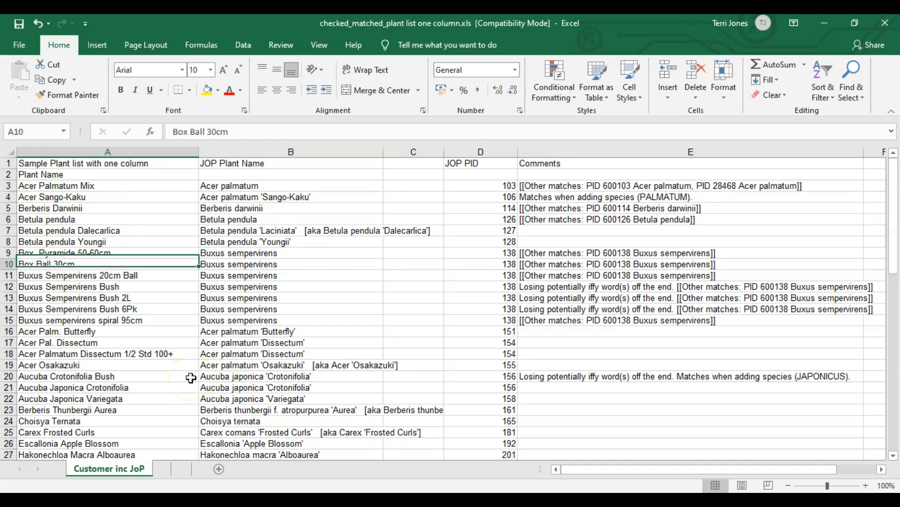
{"action": "key", "text": "Down"}
{"action": "key", "text": "Right"}
{"action": "key", "text": "Left"}
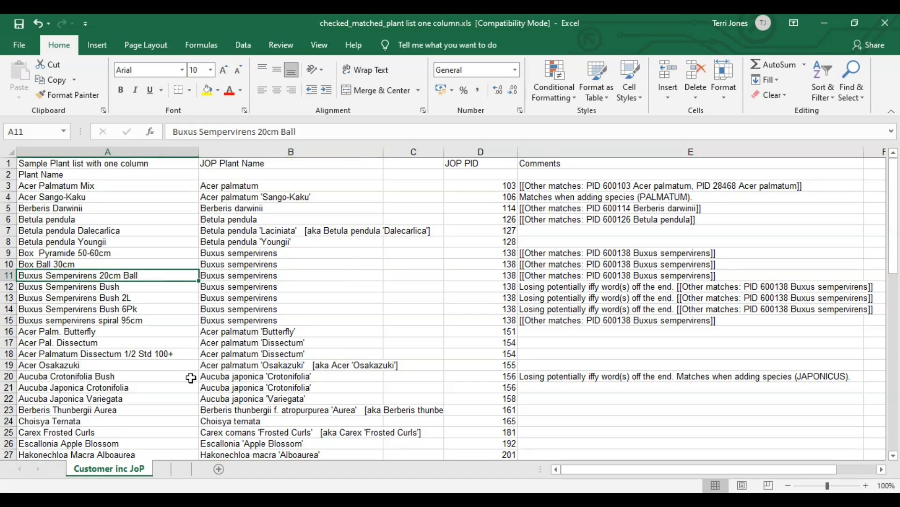
{"action": "key", "text": "Up"}
{"action": "key", "text": "Down"}
{"action": "key", "text": "Down"}
{"action": "key", "text": "Down"}
{"action": "key", "text": "Down"}
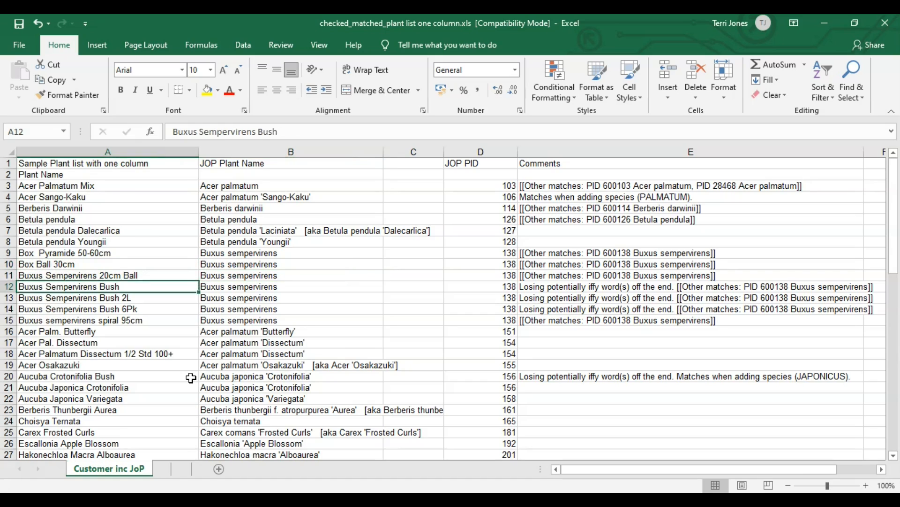
{"action": "key", "text": "Down"}
{"action": "key", "text": "Down"}
{"action": "key", "text": "Down"}
{"action": "key", "text": "Down"}
{"action": "key", "text": "Down"}
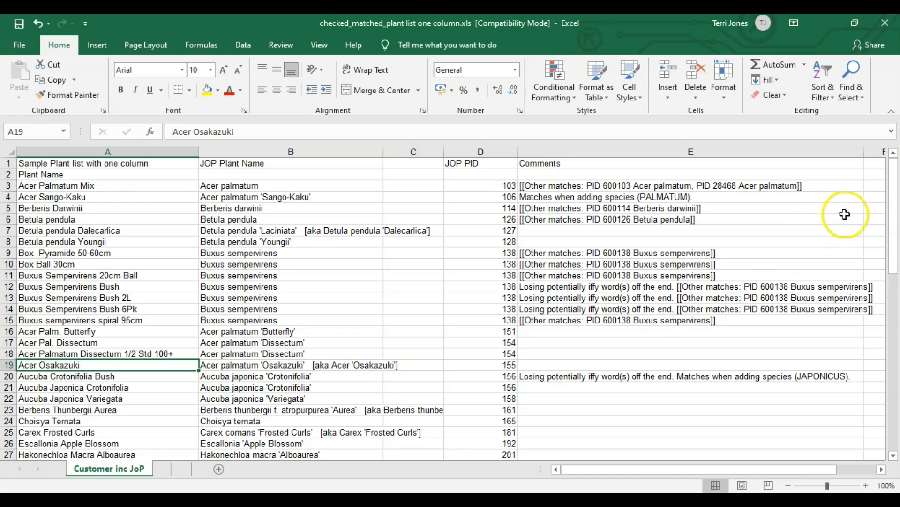
Step: Sort rows 3 to 68 by the JOP PID values in column D, smallest to largest
{"action": "left_click_drag", "start_coordinate": [898, 202], "coordinate": [891, 448]}
{"action": "left_click", "coordinate": [9, 454]}
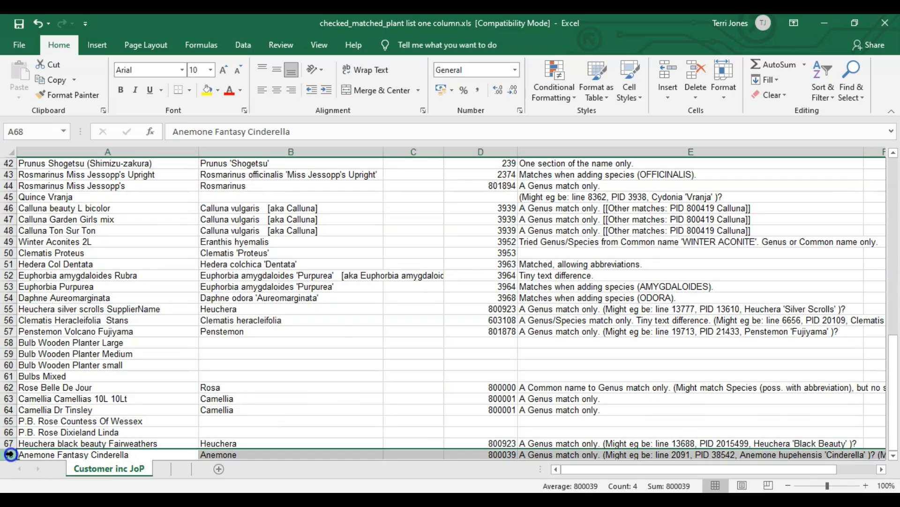
{"action": "left_click_drag", "start_coordinate": [8, 454], "coordinate": [9, 185]}
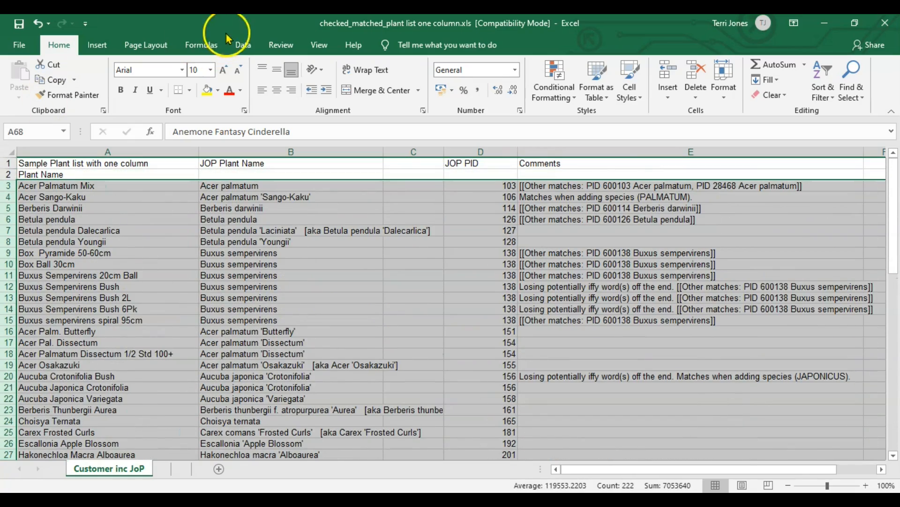
{"action": "left_click", "coordinate": [243, 45]}
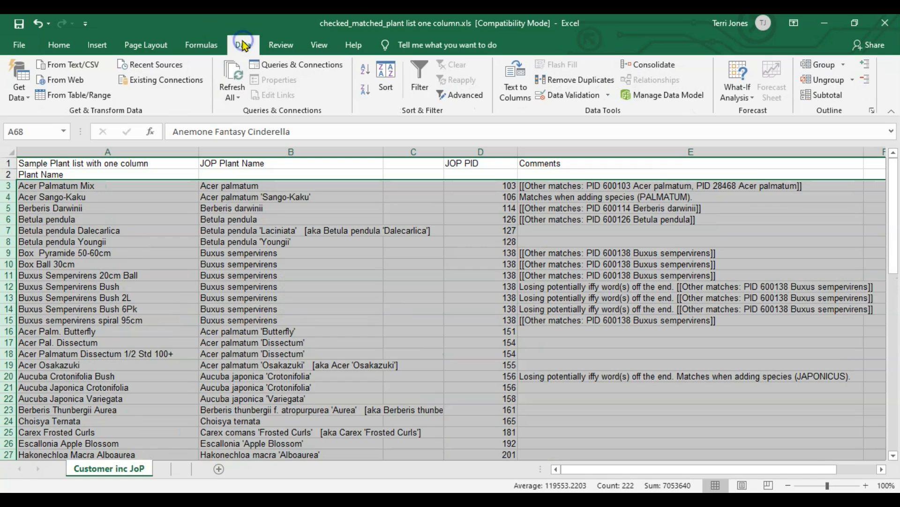
{"action": "left_click", "coordinate": [387, 77]}
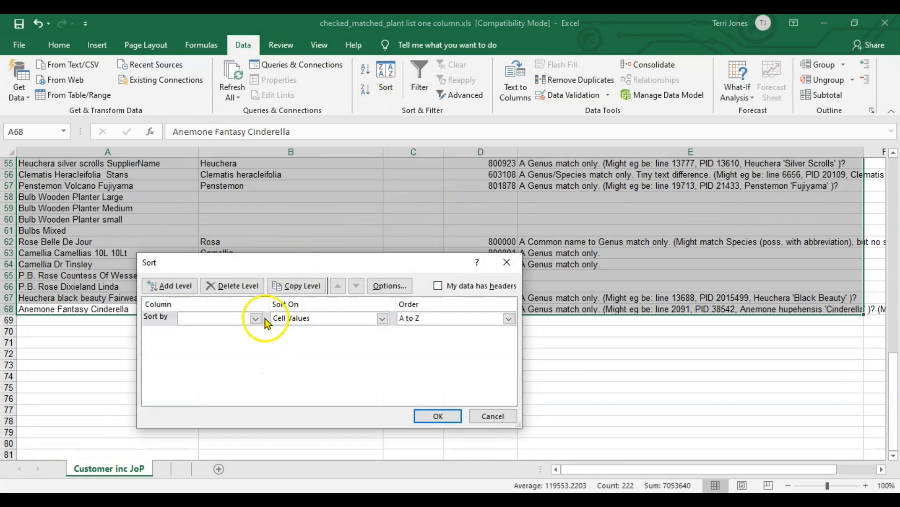
{"action": "left_click", "coordinate": [257, 319]}
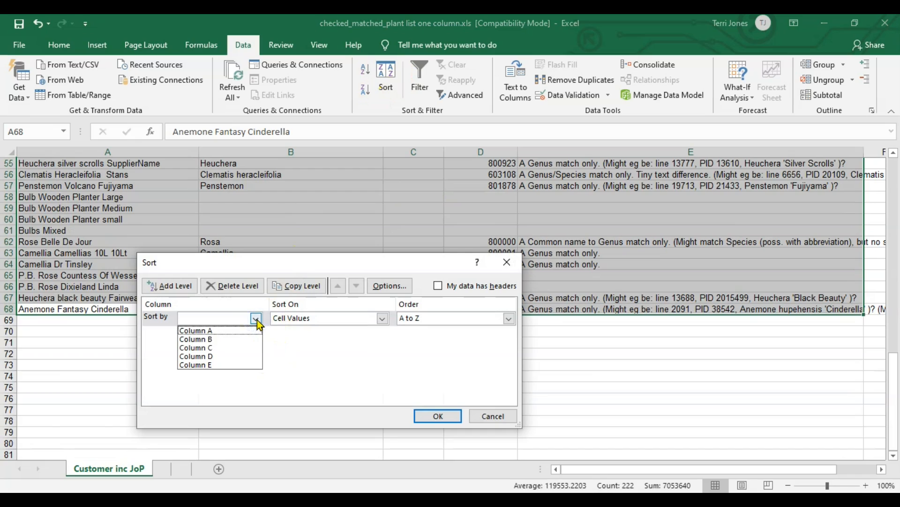
{"action": "left_click", "coordinate": [246, 361]}
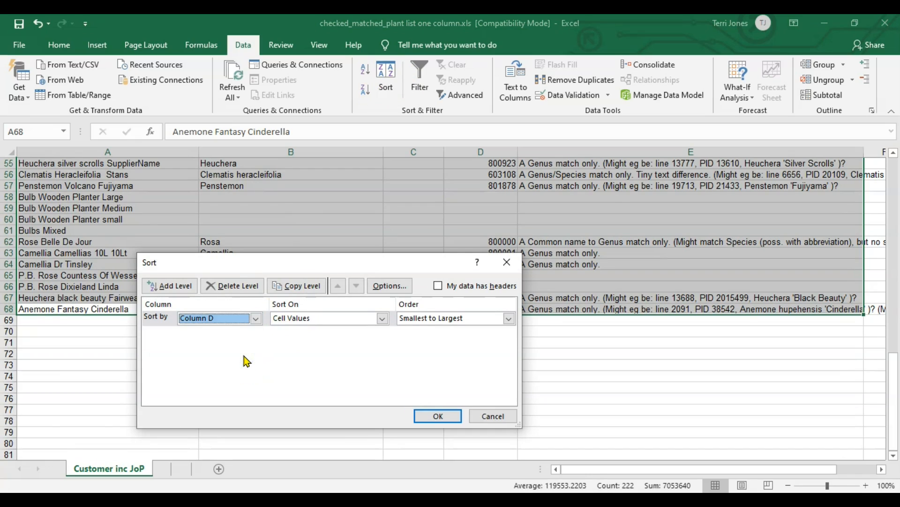
{"action": "left_click", "coordinate": [433, 414]}
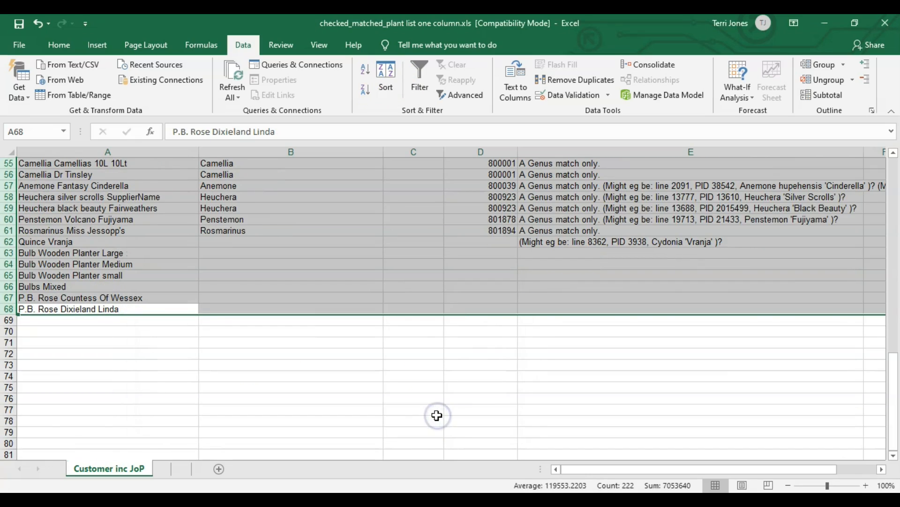
Step: Examine the entries without a JOP PID in rows 62 to 68, from Quince Vranja to P.B. Rose Dixieland Linda
{"action": "left_click", "coordinate": [215, 240]}
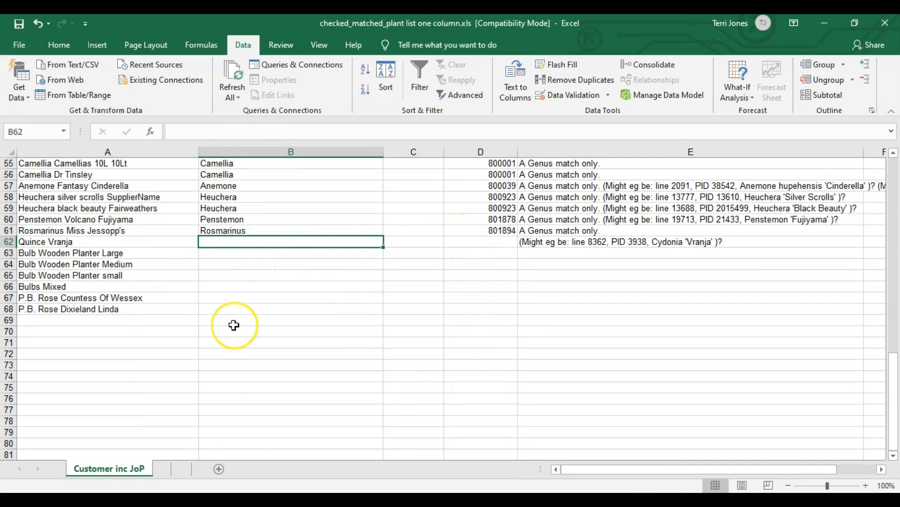
{"action": "key", "text": "Left"}
{"action": "key", "text": "Down"}
{"action": "key", "text": "Down"}
{"action": "key", "text": "Down"}
{"action": "key", "text": "Down"}
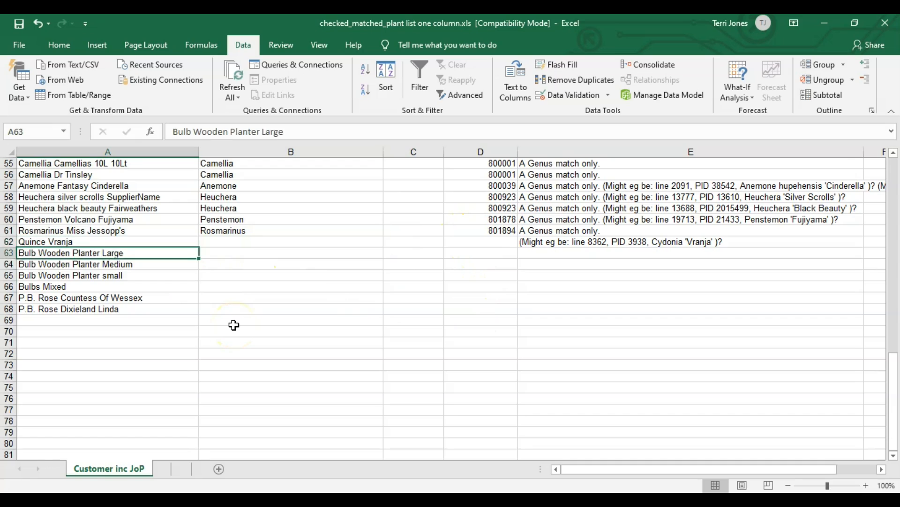
{"action": "key", "text": "Down"}
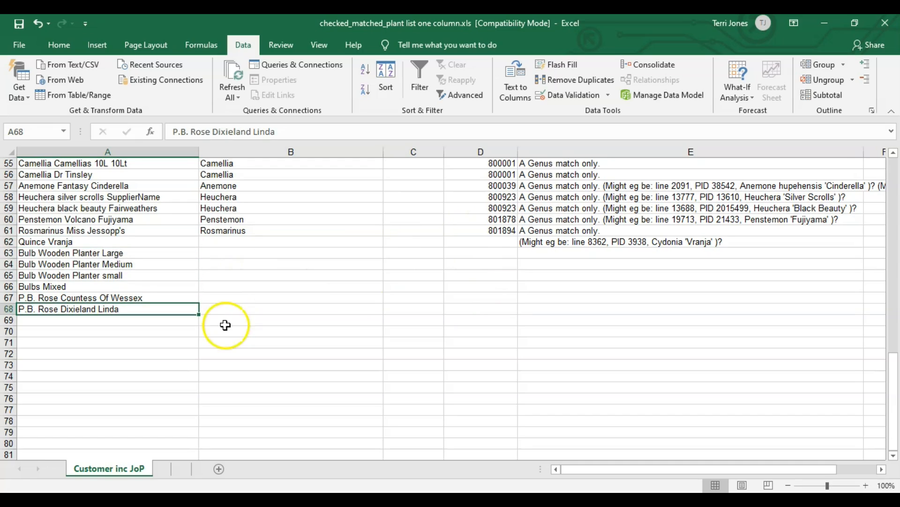
{"action": "left_click", "coordinate": [477, 240]}
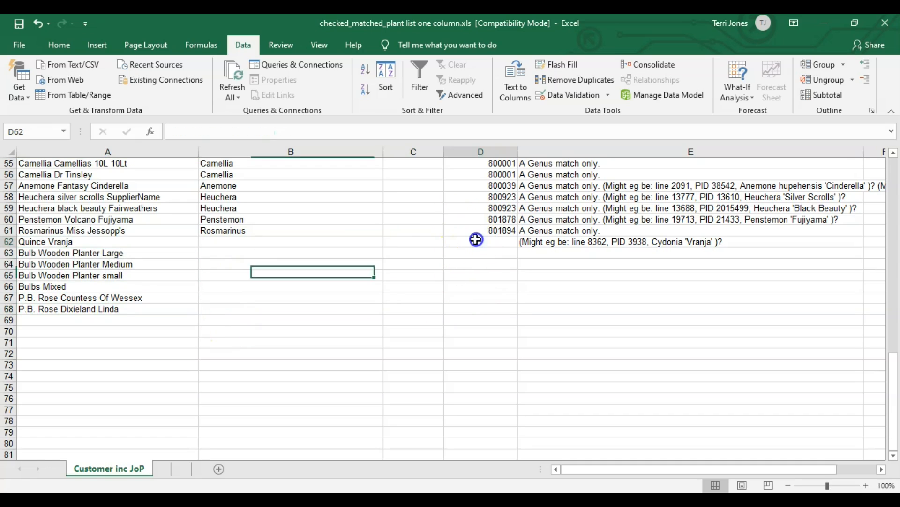
{"action": "left_click", "coordinate": [487, 308]}
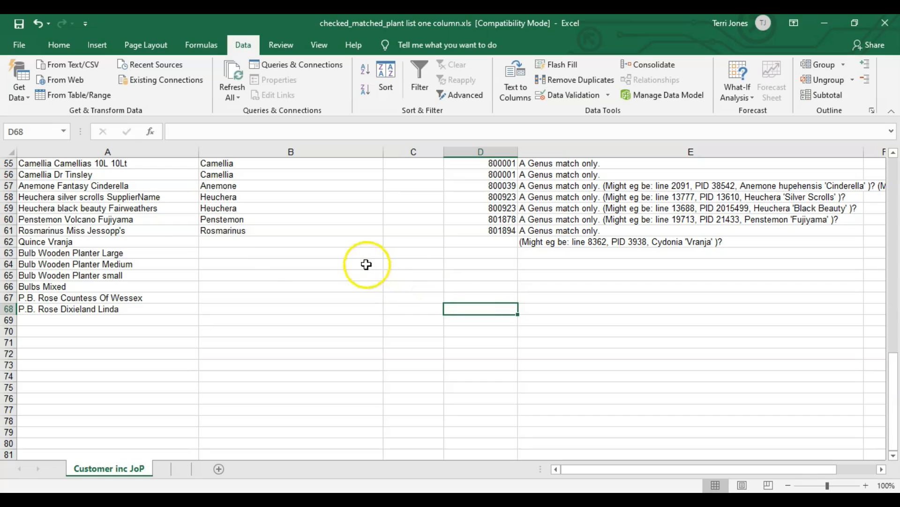
{"action": "left_click", "coordinate": [166, 242]}
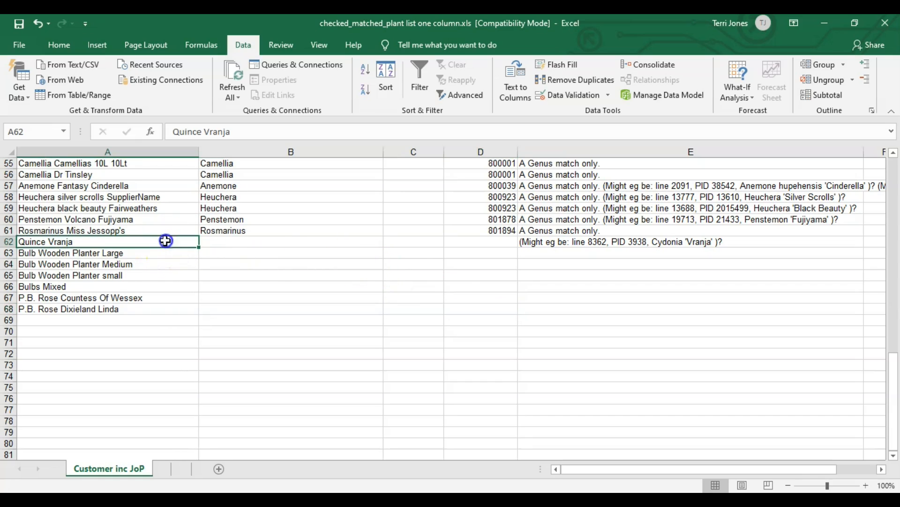
{"action": "key", "text": "Down"}
{"action": "key", "text": "Down"}
{"action": "key", "text": "Down"}
{"action": "key", "text": "Down"}
{"action": "key", "text": "Down"}
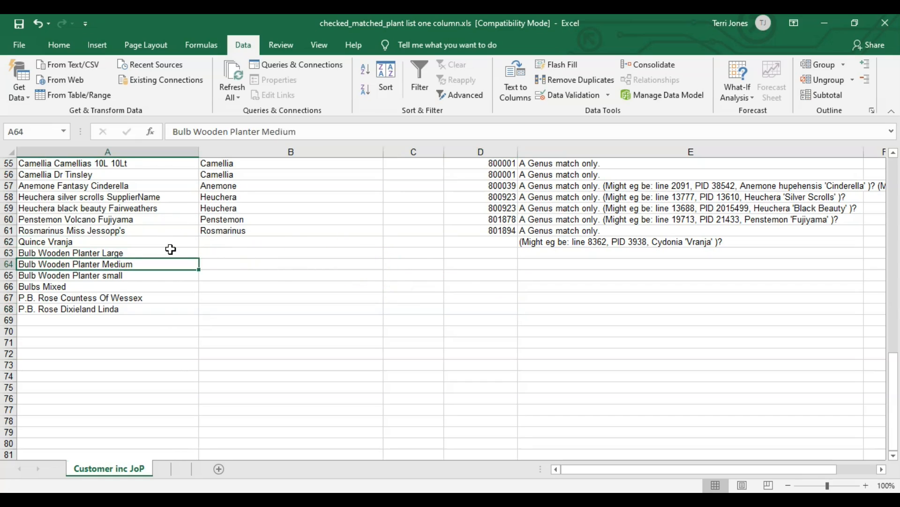
{"action": "key", "text": "Down"}
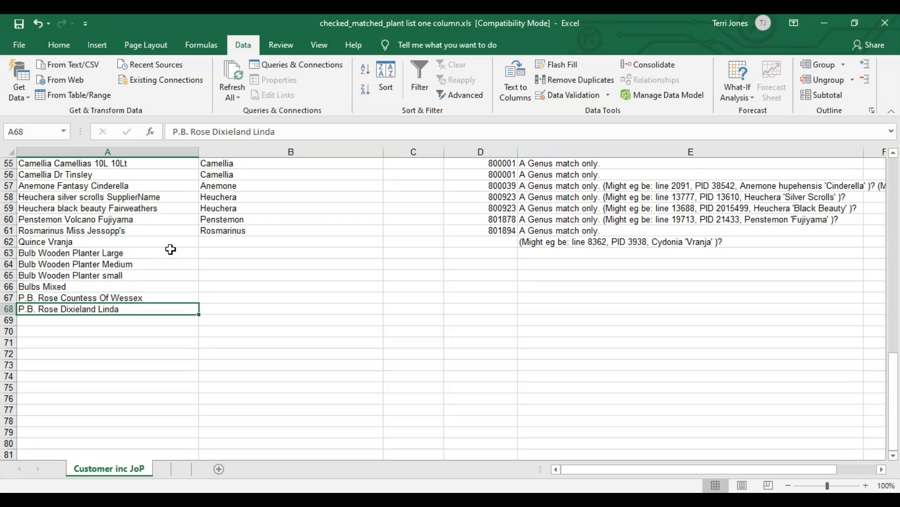
{"action": "key", "text": "Up"}
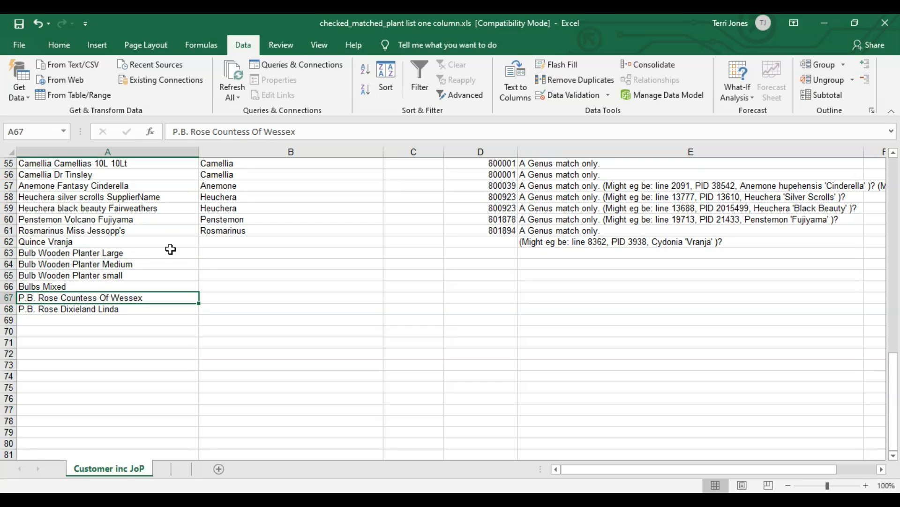
{"action": "key", "text": "Down"}
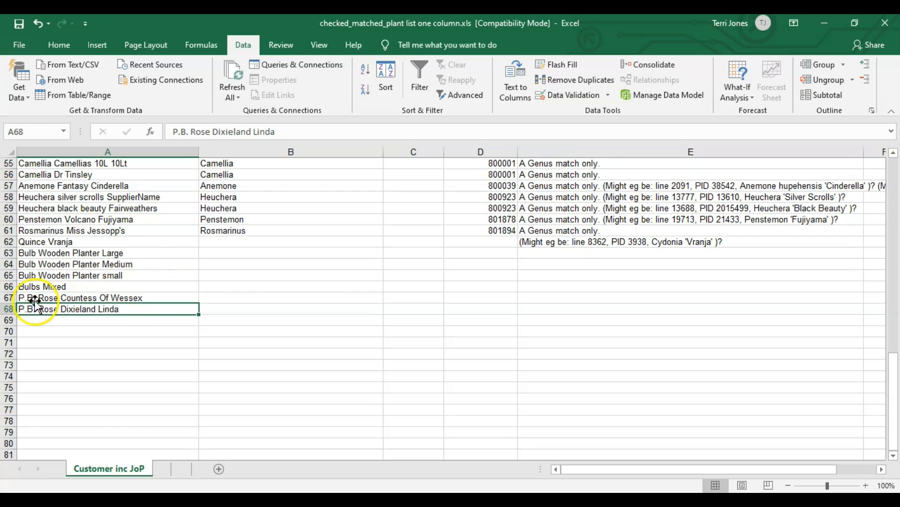
Step: Remove the "P.B." prefix from the plant name P.B. Rose Countess Of Wessex in cell A67
{"action": "left_click", "coordinate": [64, 298]}
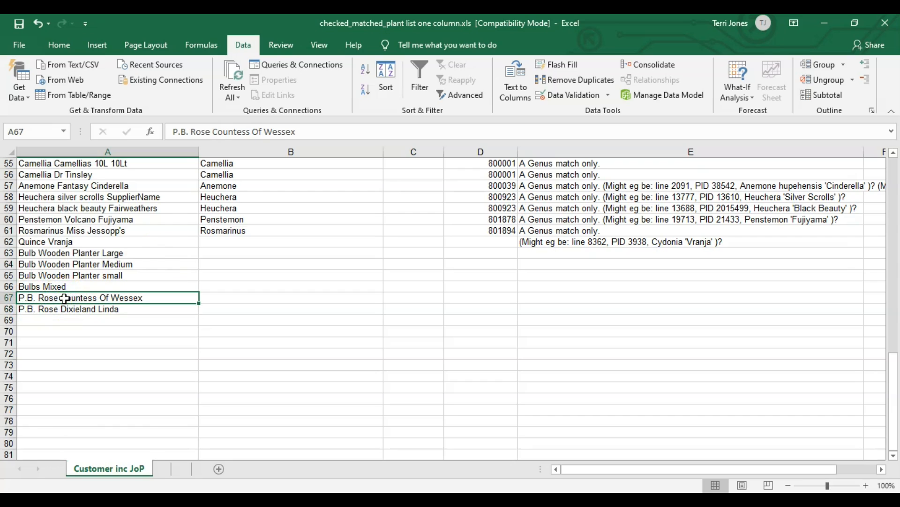
{"action": "left_click", "coordinate": [67, 309]}
{"action": "left_click", "coordinate": [183, 130]}
{"action": "left_click_drag", "start_coordinate": [183, 130], "coordinate": [163, 130]}
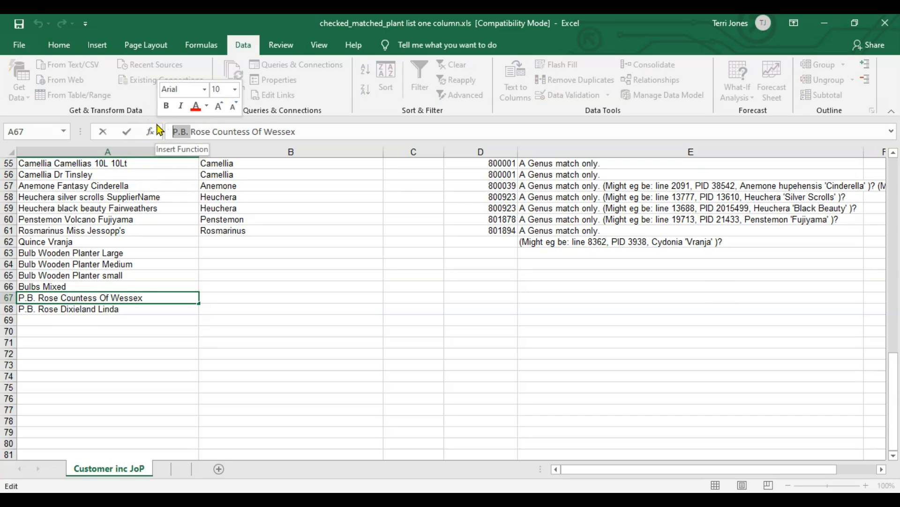
{"action": "key", "text": "BackSpace"}
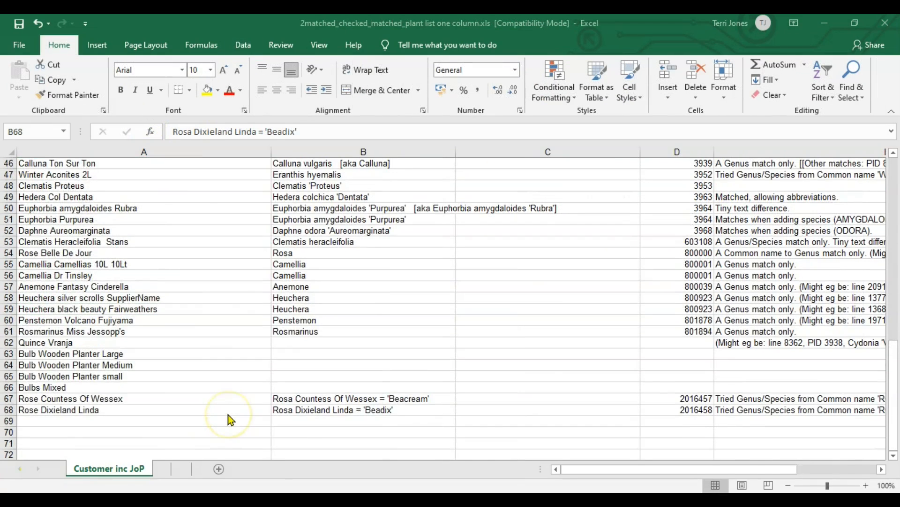
Step: Narrow columns C and A so that more of the Comments column fits in view
{"action": "scroll", "coordinate": [231, 418], "scroll_direction": "up", "scroll_amount": 15}
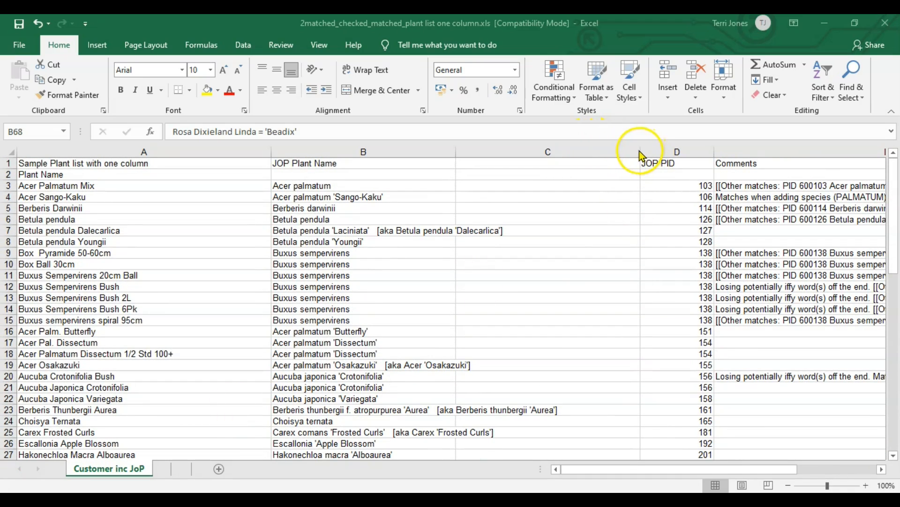
{"action": "left_click_drag", "start_coordinate": [641, 156], "coordinate": [513, 156]}
{"action": "left_click_drag", "start_coordinate": [271, 156], "coordinate": [202, 160]}
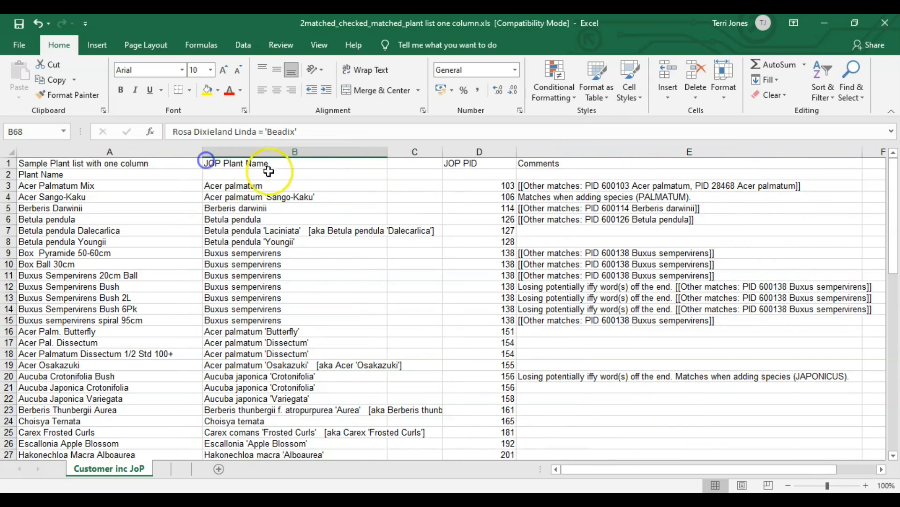
Step: Search the Comments column E for the text "might eg be" and select the first matching comment
{"action": "left_click", "coordinate": [619, 154]}
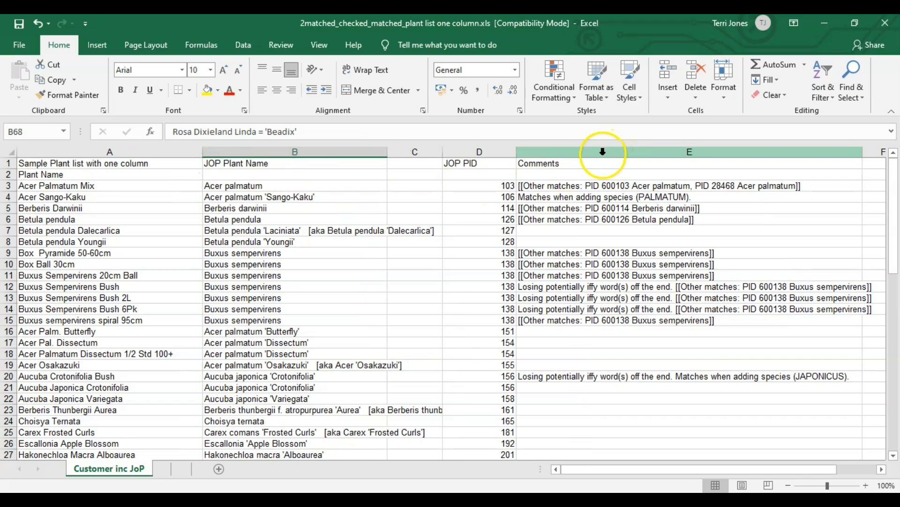
{"action": "left_click", "coordinate": [603, 151]}
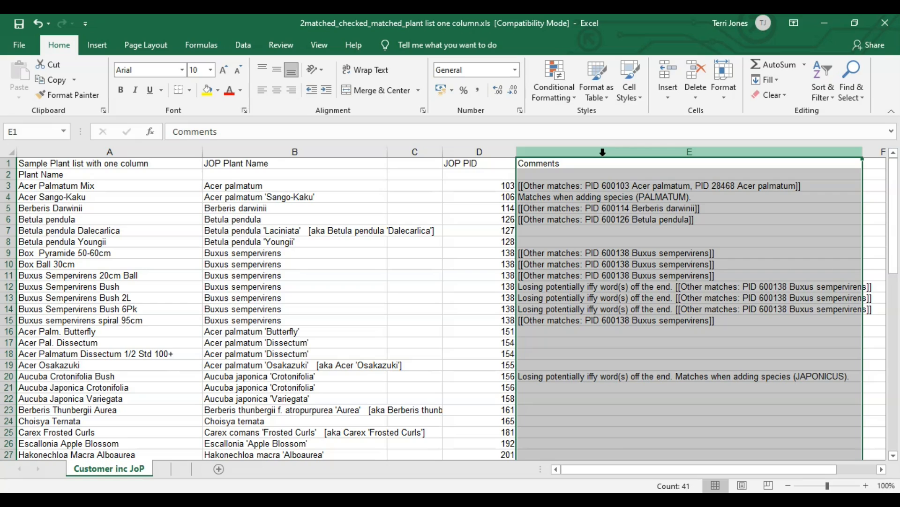
{"action": "key", "text": "ctrl+f"}
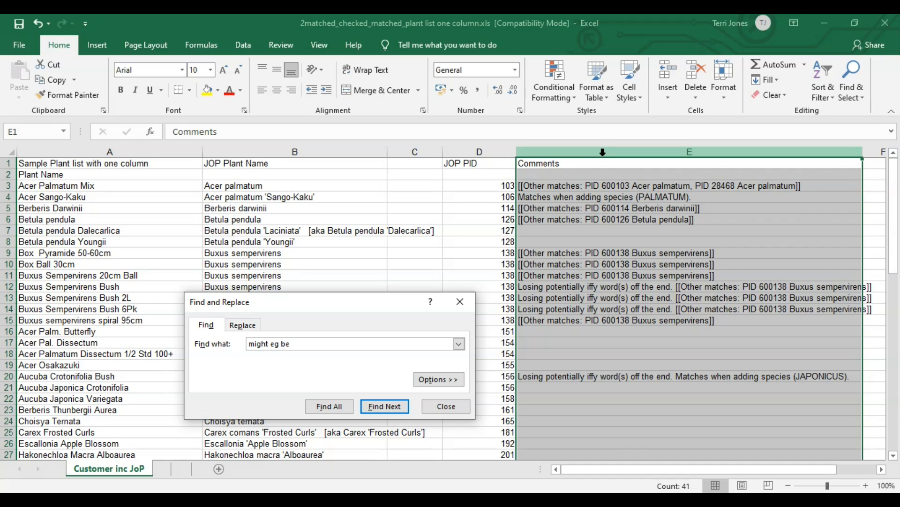
{"action": "left_click", "coordinate": [374, 407]}
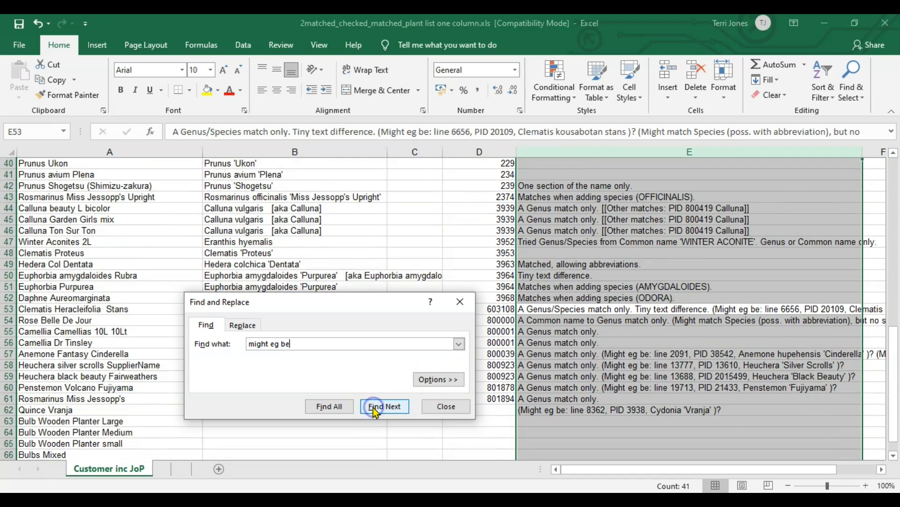
{"action": "left_click", "coordinate": [438, 406]}
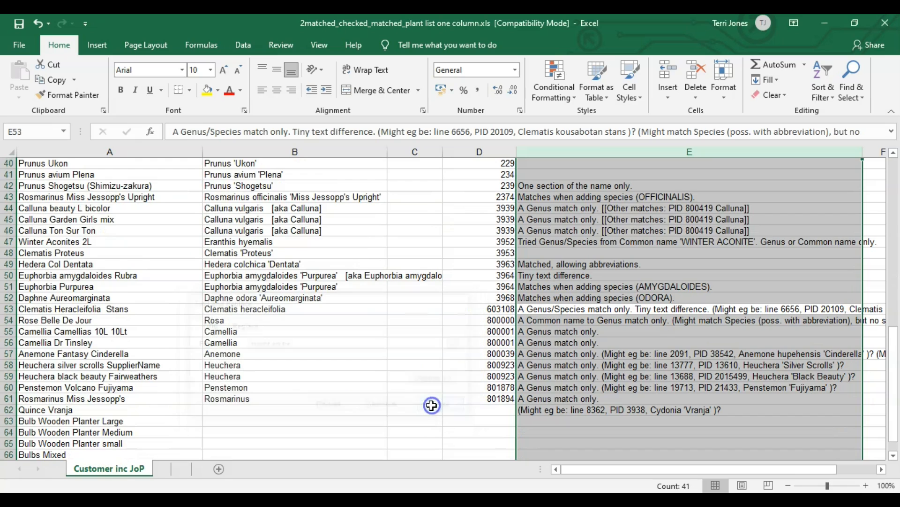
{"action": "left_click", "coordinate": [545, 310]}
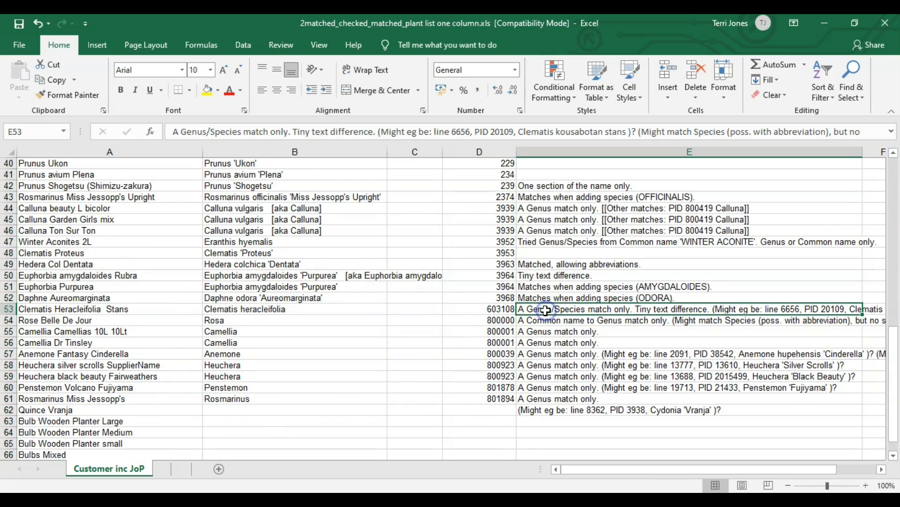
Step: Compare the original plant name Clematis Heracleifolia Stans in row 53 with the suggestion in its comment
{"action": "key", "text": "Left"}
{"action": "key", "text": "Left"}
{"action": "key", "text": "Left"}
{"action": "key", "text": "Left"}
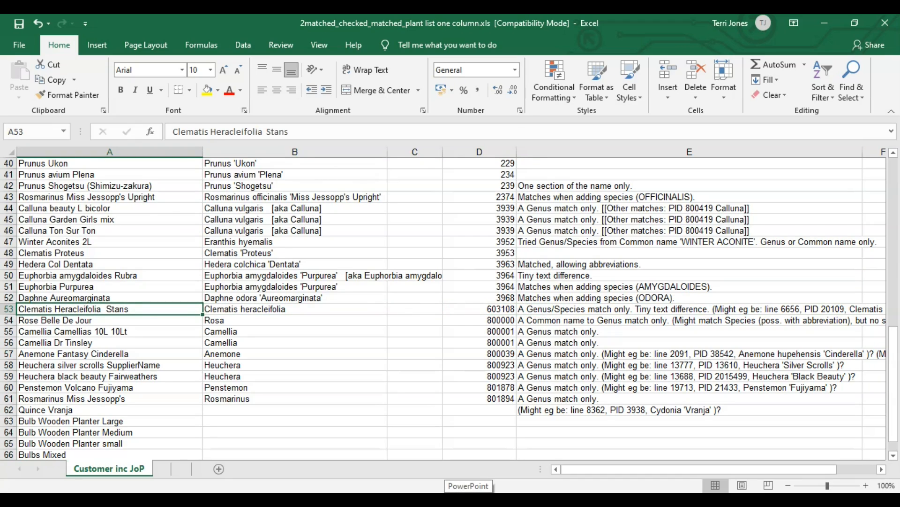
{"action": "key", "text": "Right"}
{"action": "key", "text": "Right"}
{"action": "key", "text": "Right"}
{"action": "key", "text": "Right"}
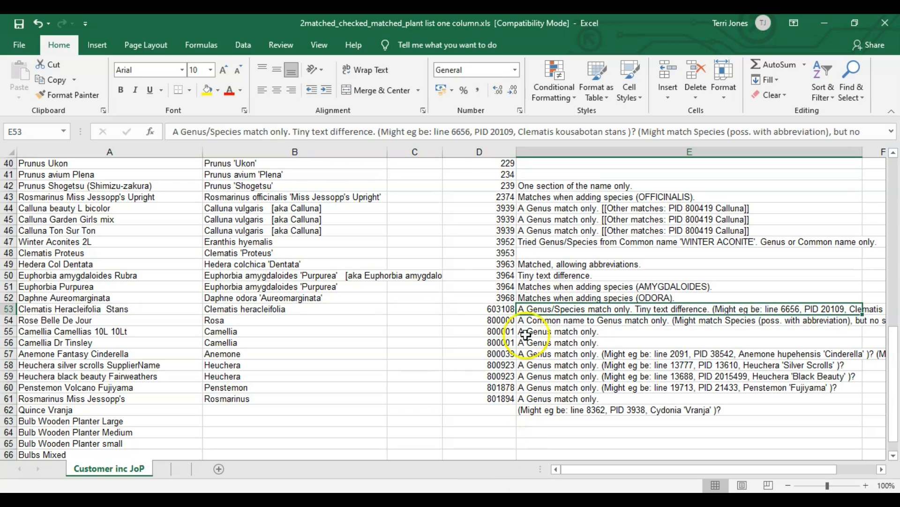
Step: Copy the suggested PID 20109 from the comment in E53 and replace the JOP PID in D53 with it
{"action": "left_click_drag", "start_coordinate": [518, 132], "coordinate": [628, 132]}
{"action": "left_click_drag", "start_coordinate": [495, 132], "coordinate": [516, 131]}
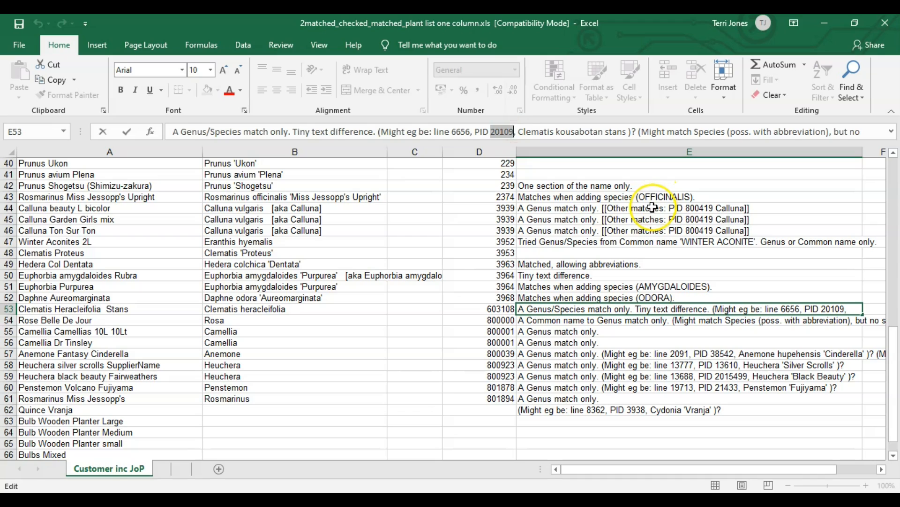
{"action": "key", "text": "ctrl+c"}
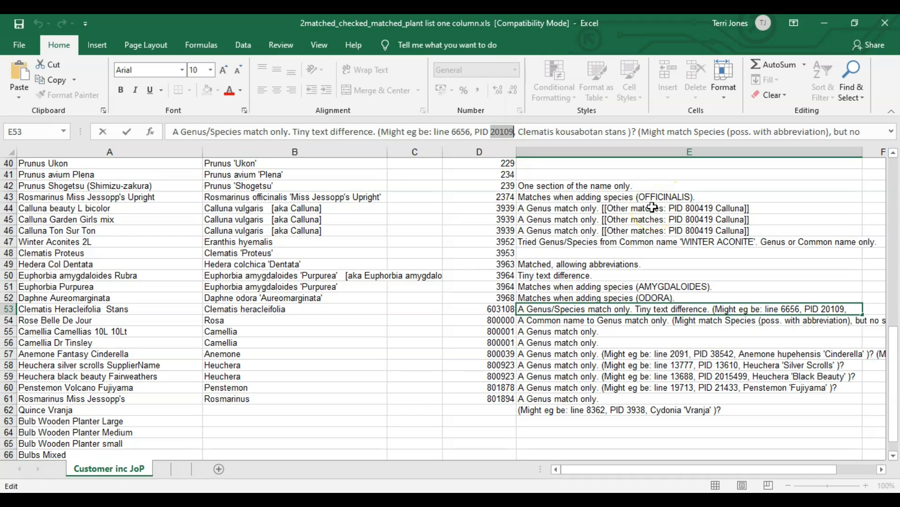
{"action": "left_click", "coordinate": [500, 309]}
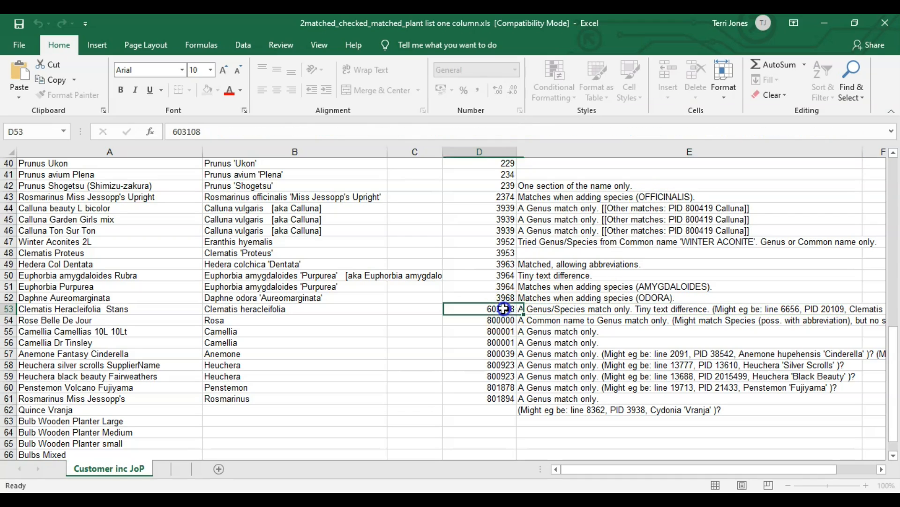
{"action": "left_click_drag", "start_coordinate": [200, 127], "coordinate": [161, 125]}
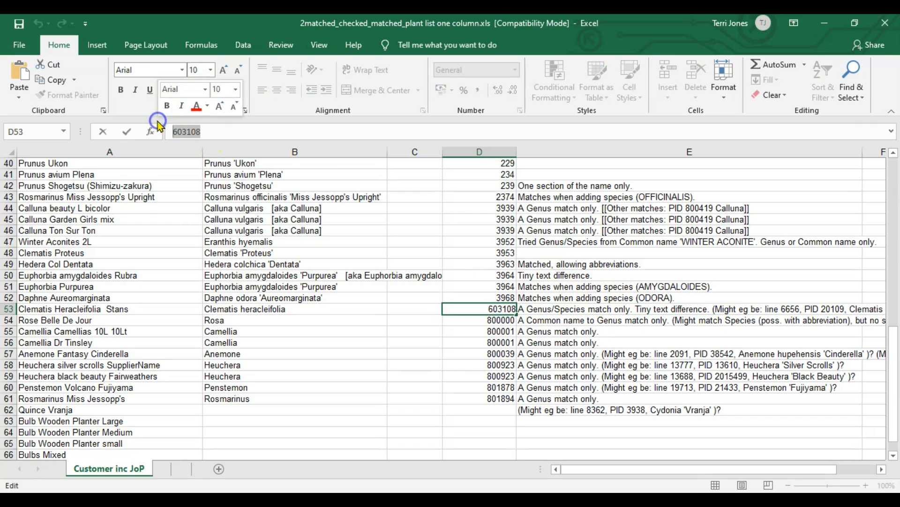
{"action": "key", "text": "ctrl+v"}
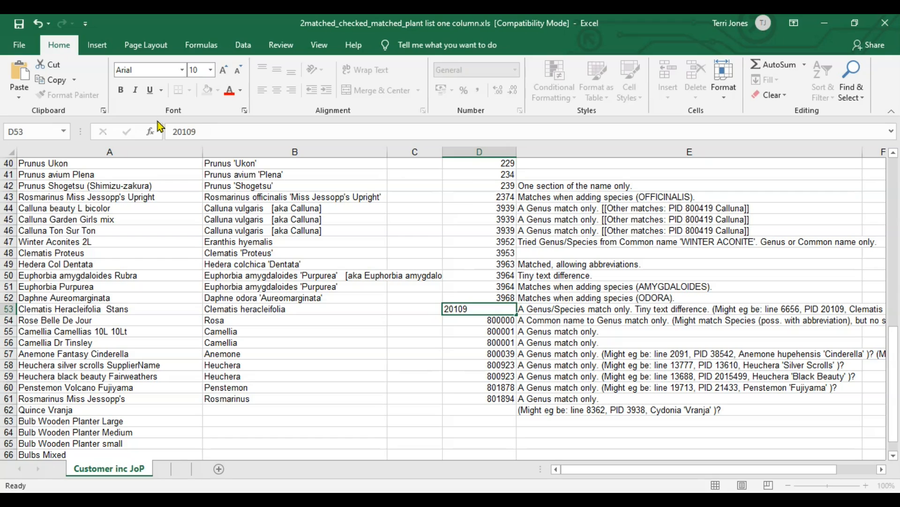
{"action": "key", "text": "Return"}
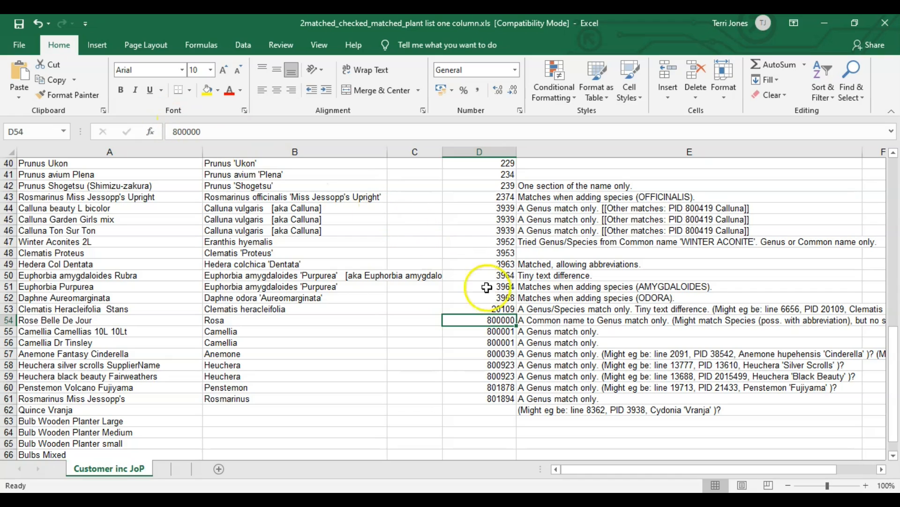
{"action": "left_click", "coordinate": [484, 309]}
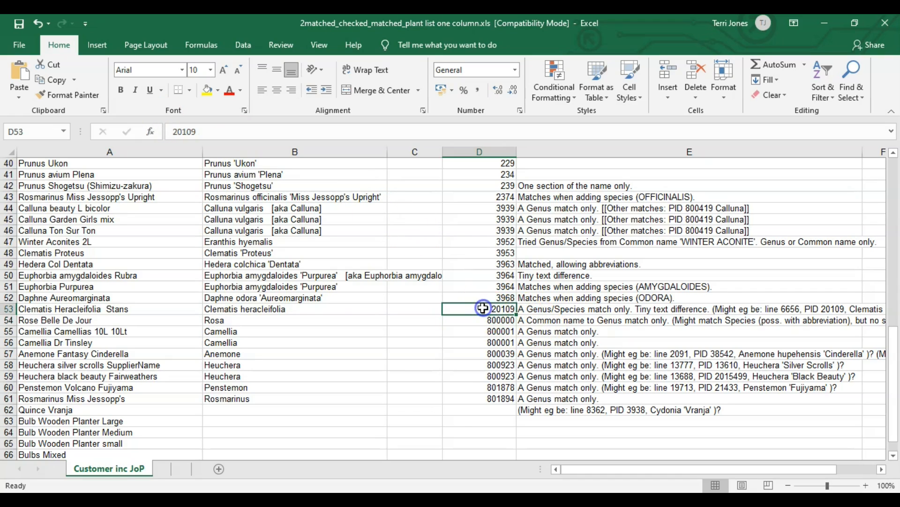
{"action": "left_click", "coordinate": [150, 309]}
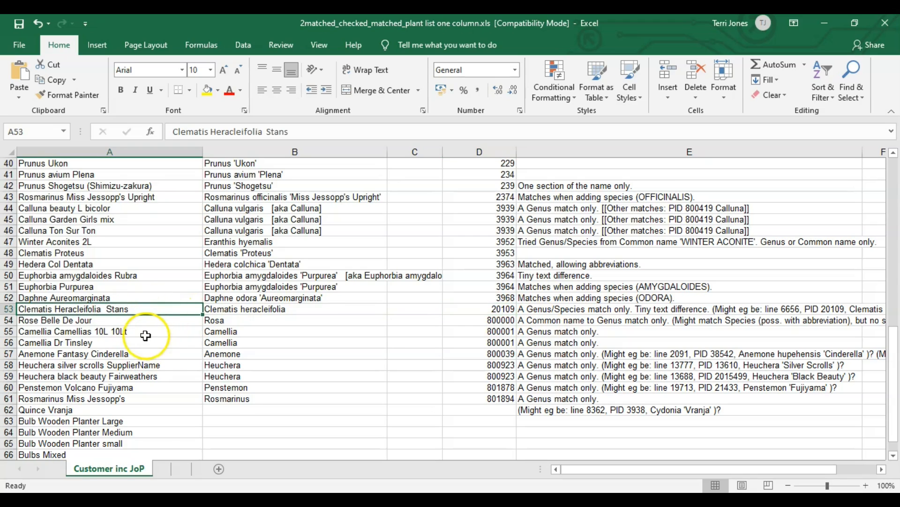
Step: Find the next comment containing "might eg be" after the Rose Belle De Jour comment in E54
{"action": "left_click", "coordinate": [576, 318]}
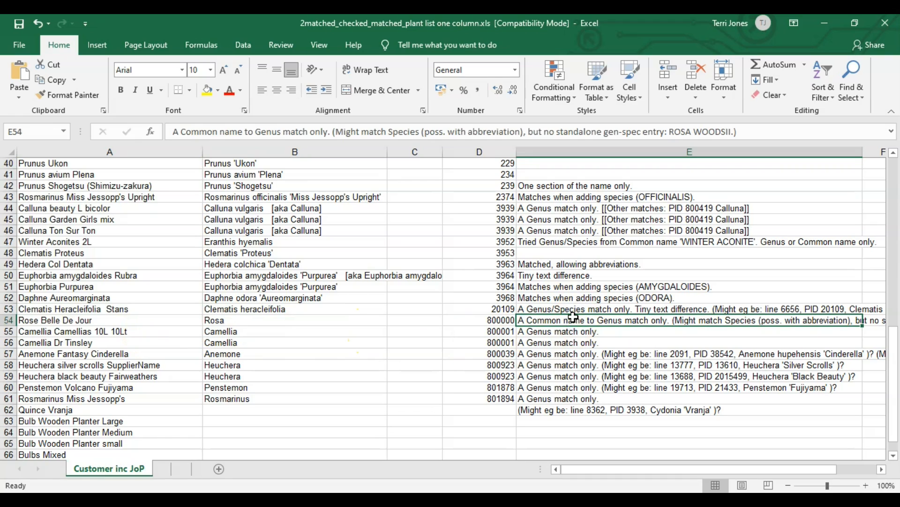
{"action": "key", "text": "ctrl+f"}
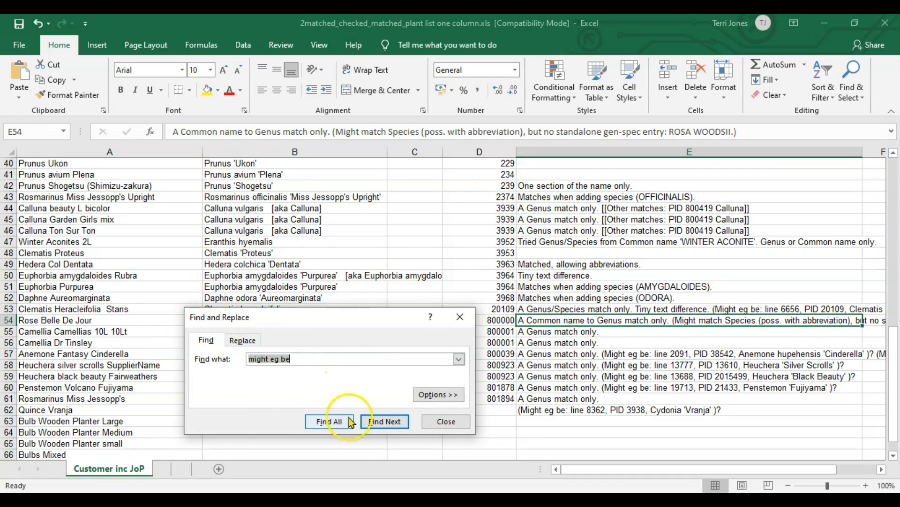
{"action": "left_click", "coordinate": [381, 422]}
{"action": "left_click", "coordinate": [444, 421]}
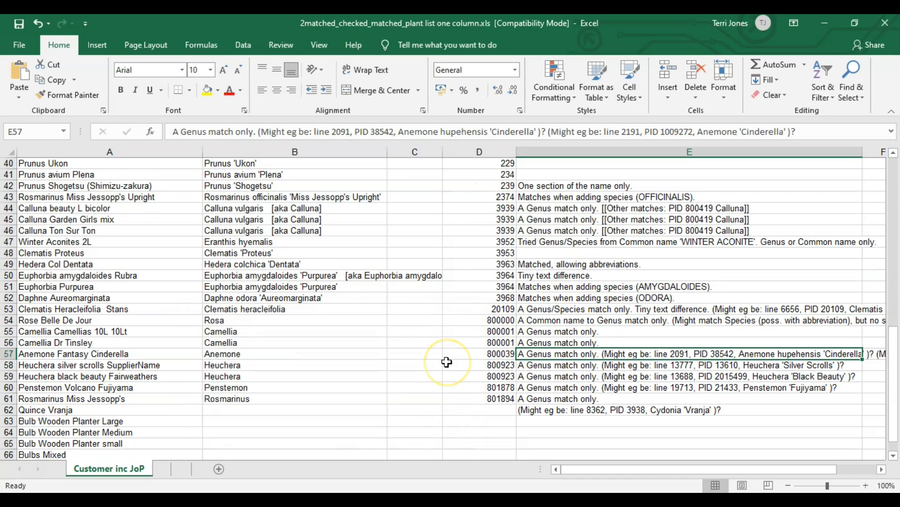
Step: Compare the original name Anemone Fantasy Cinderella in row 57 with the alternative matches suggested in its comment
{"action": "key", "text": "Left"}
{"action": "key", "text": "Left"}
{"action": "key", "text": "Left"}
{"action": "key", "text": "Left"}
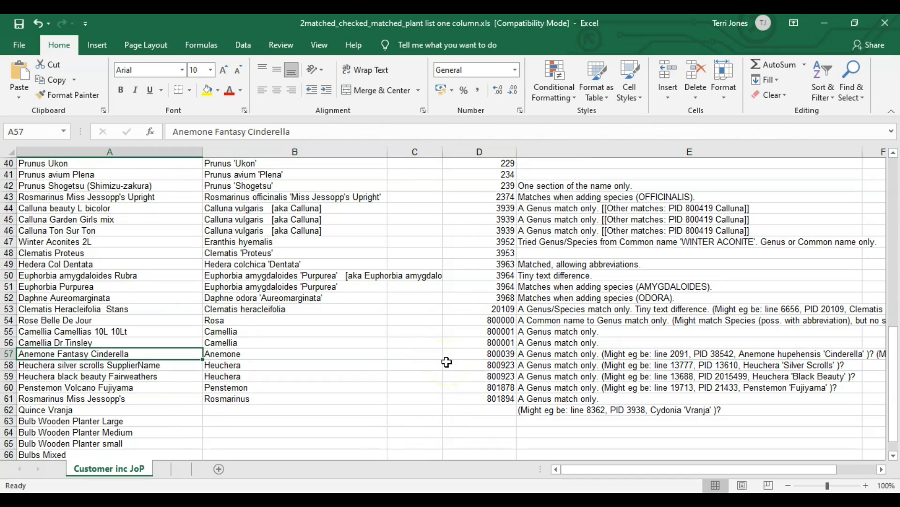
{"action": "key", "text": "Right"}
{"action": "key", "text": "Right"}
{"action": "key", "text": "Right"}
{"action": "key", "text": "Right"}
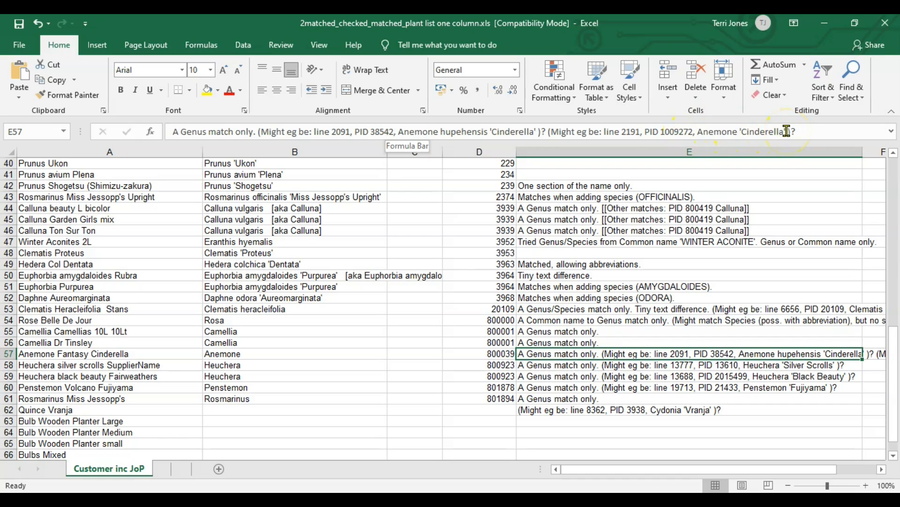
Step: Copy the suggested PID 38542 from the comment in E57 and replace the JOP PID in D57 with it
{"action": "left_click", "coordinate": [374, 132]}
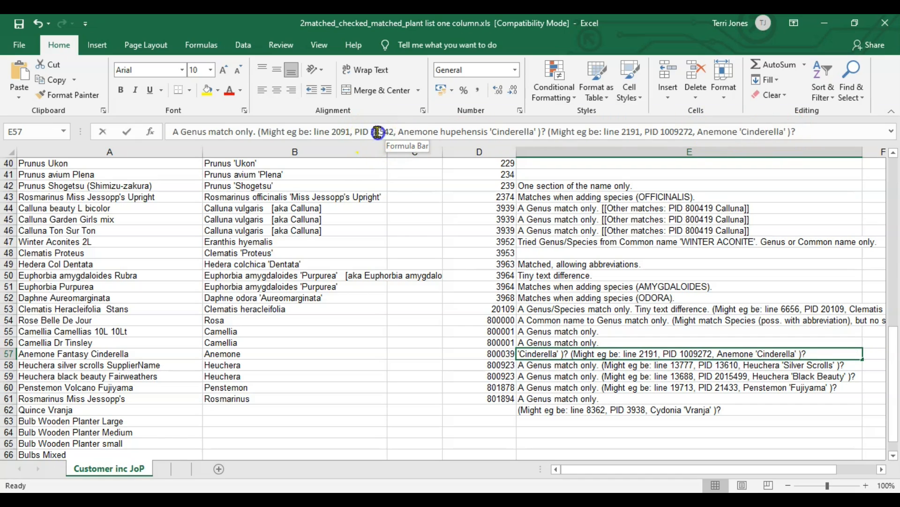
{"action": "left_click_drag", "start_coordinate": [373, 132], "coordinate": [396, 132]}
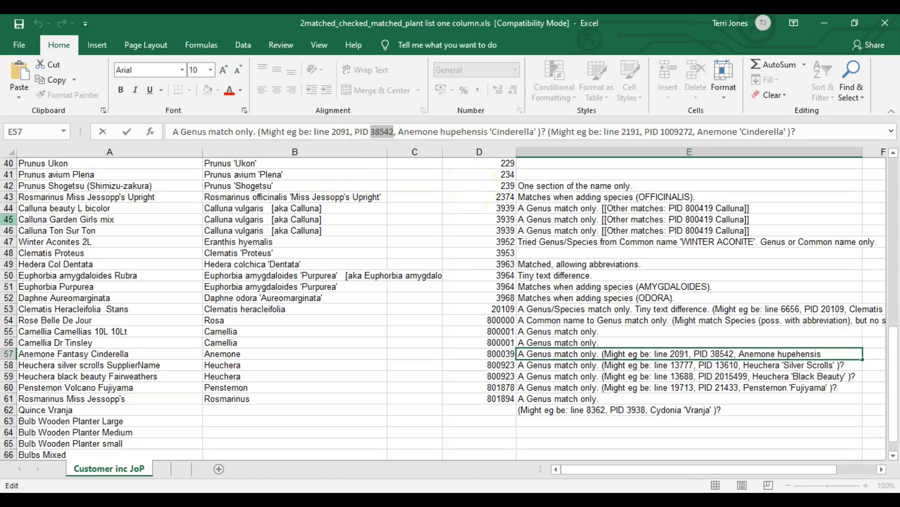
{"action": "left_click", "coordinate": [467, 354]}
{"action": "left_click_drag", "start_coordinate": [215, 132], "coordinate": [147, 127]}
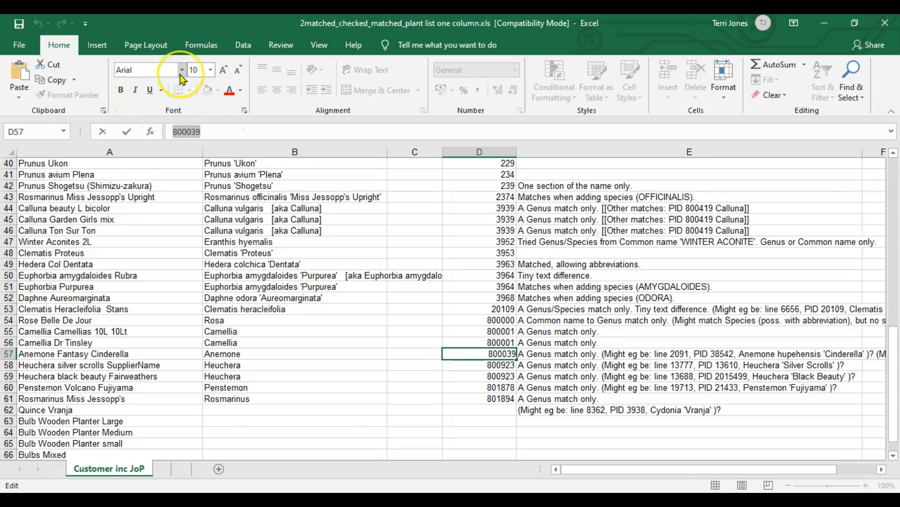
{"action": "key", "text": "ctrl+v"}
{"action": "key", "text": "Return"}
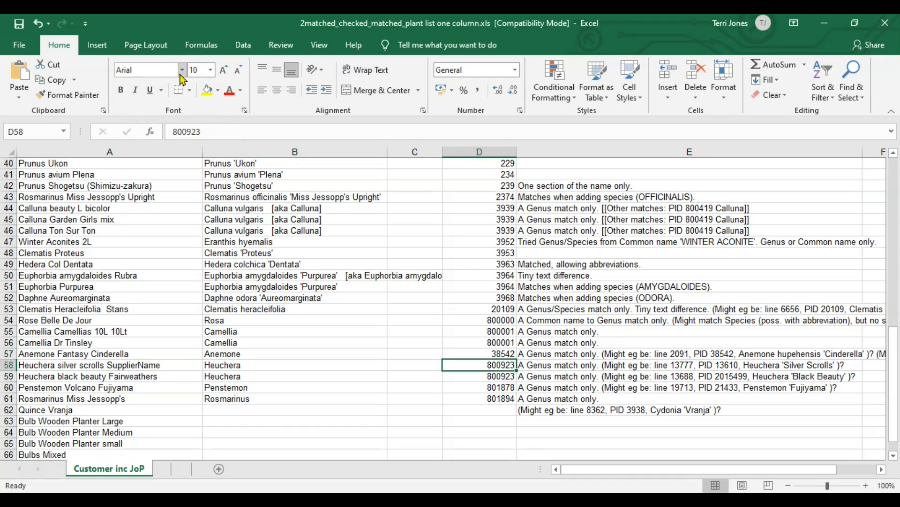
{"action": "left_click", "coordinate": [557, 366]}
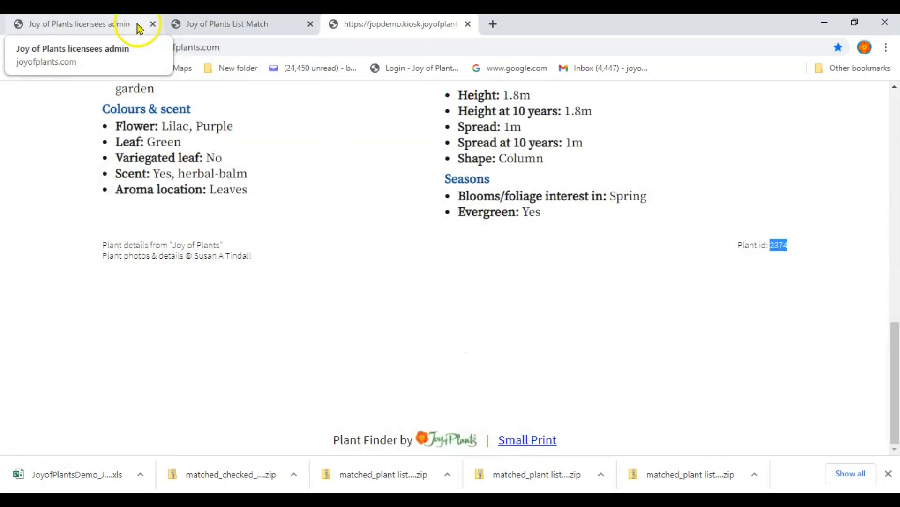
Step: Switch to the Joy of Plants licensees admin page in Chrome and open the matched stock list upload
{"action": "left_click", "coordinate": [136, 25]}
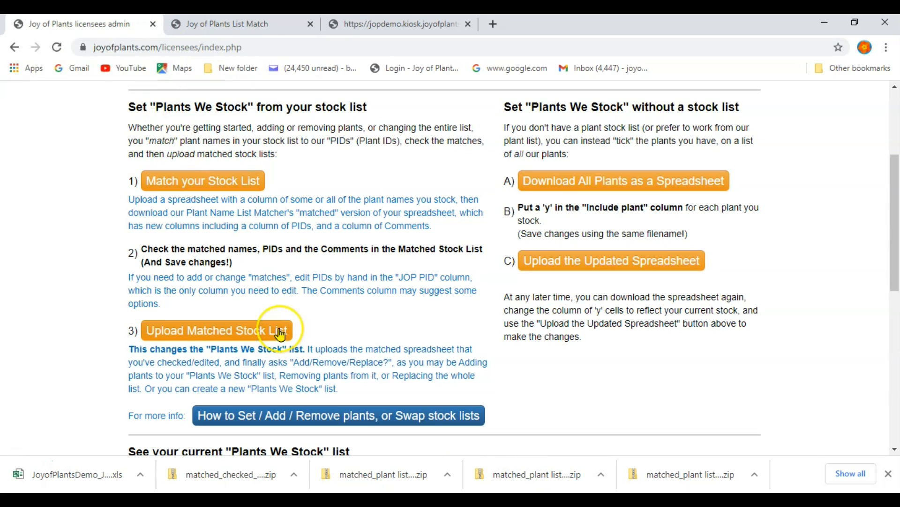
{"action": "scroll", "coordinate": [279, 333], "scroll_direction": "up", "scroll_amount": 4}
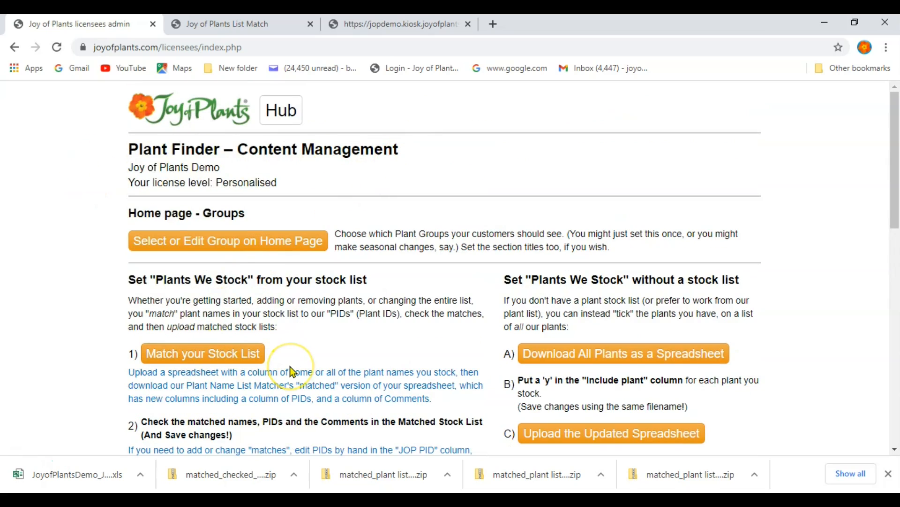
{"action": "scroll", "coordinate": [293, 372], "scroll_direction": "down", "scroll_amount": 4}
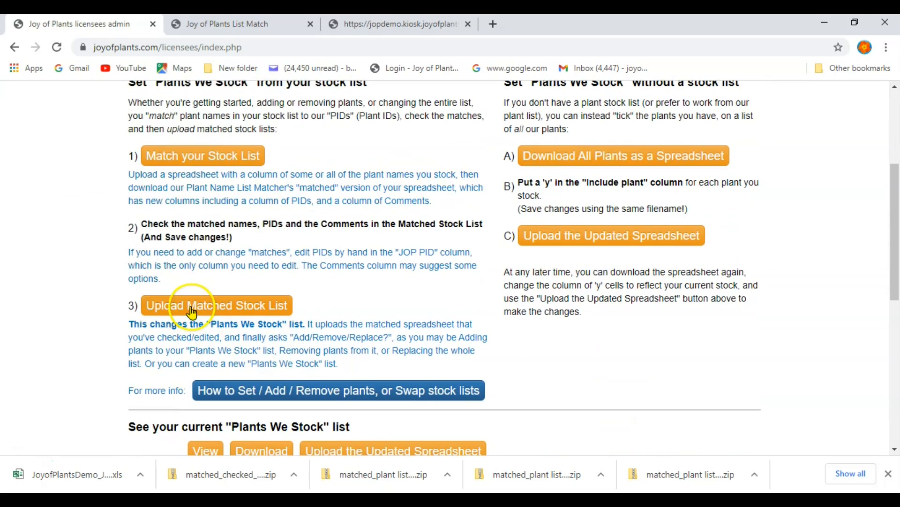
{"action": "left_click", "coordinate": [191, 311]}
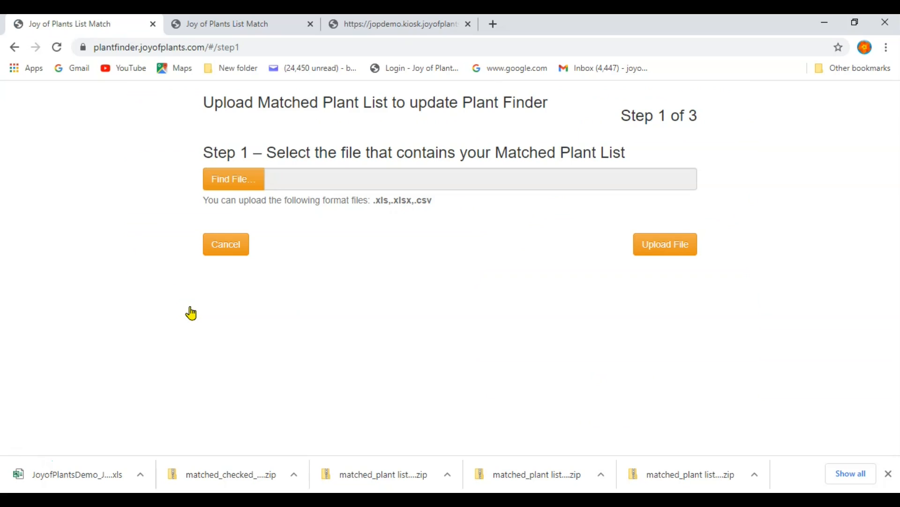
Step: Choose 2matched_checked_matched_plant list one column.xls from the PF stock lists folder as the matched plant list and upload it
{"action": "left_click", "coordinate": [216, 179]}
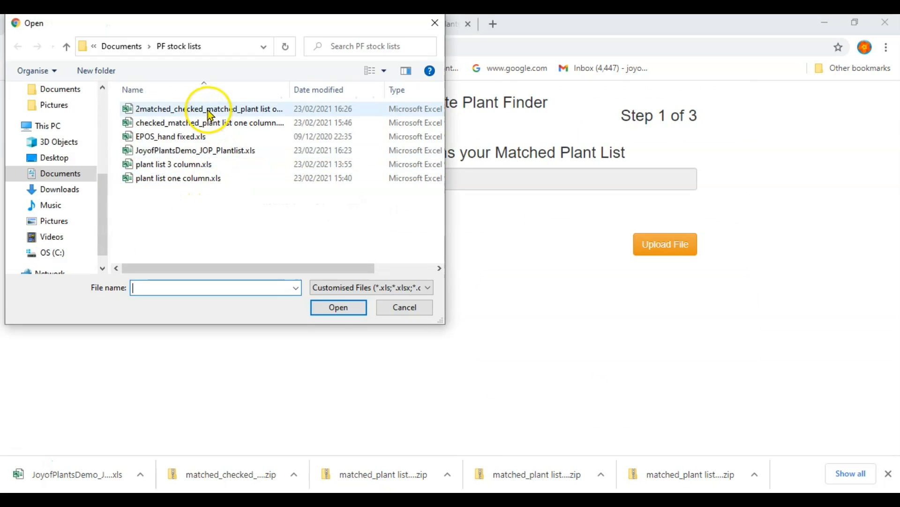
{"action": "left_click", "coordinate": [210, 110]}
{"action": "left_click", "coordinate": [342, 309]}
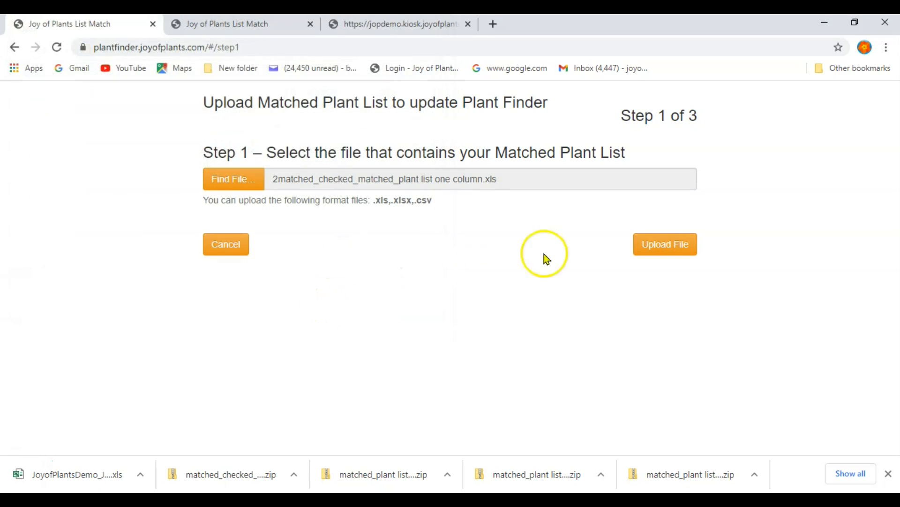
{"action": "left_click", "coordinate": [665, 245]}
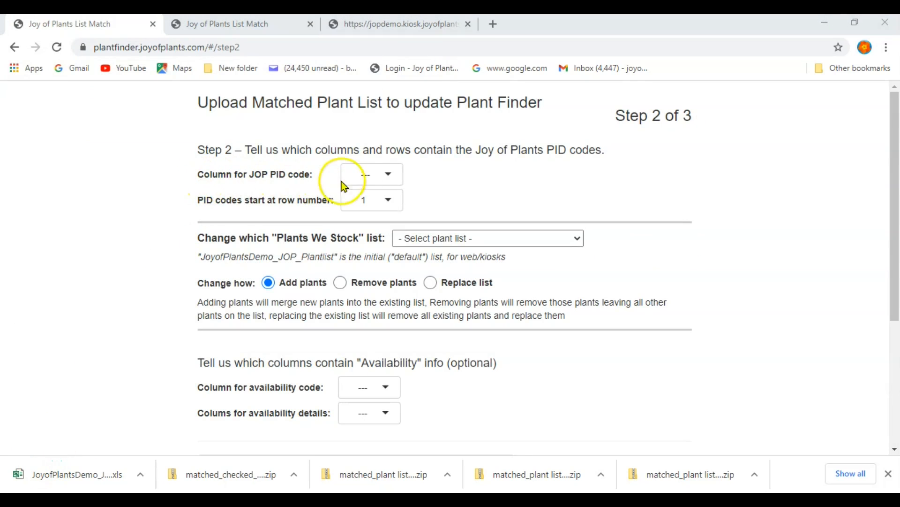
Step: Set column D as the JOP PID code column and row 3 as the starting row for the PID codes
{"action": "left_click", "coordinate": [390, 178]}
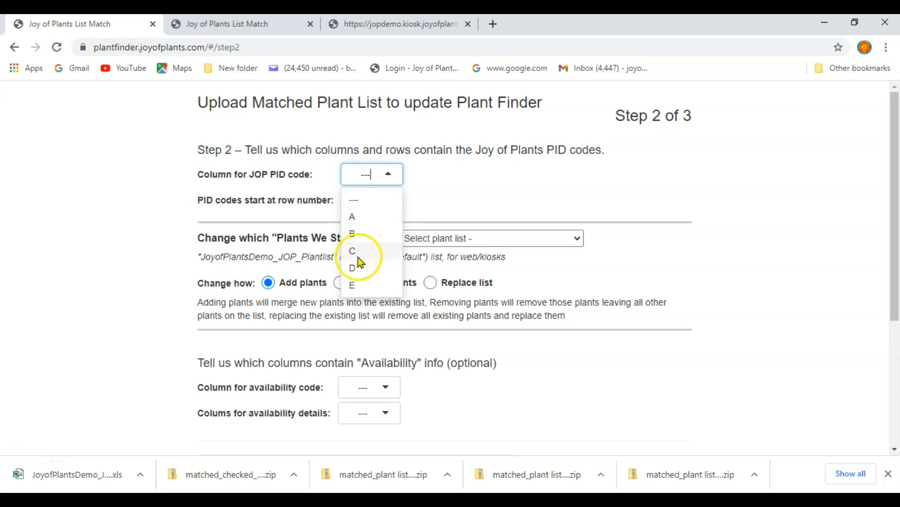
{"action": "left_click", "coordinate": [358, 274]}
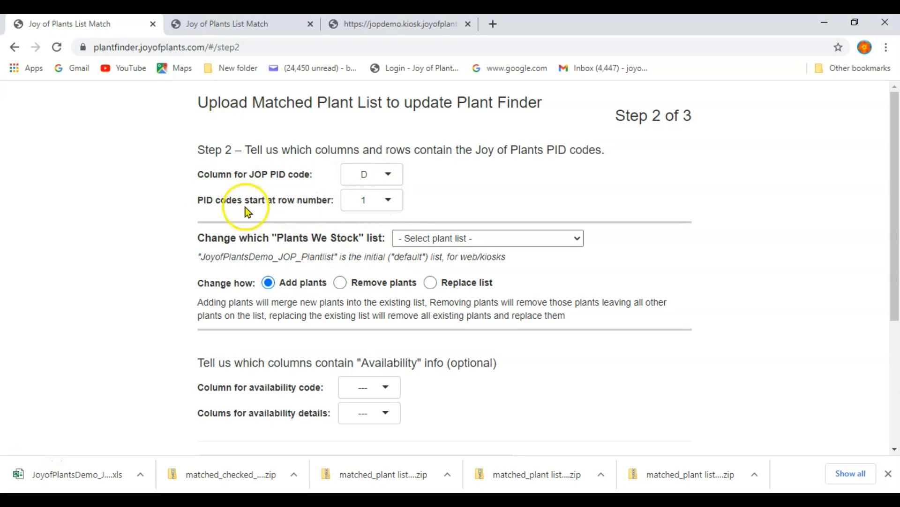
{"action": "left_click", "coordinate": [389, 200]}
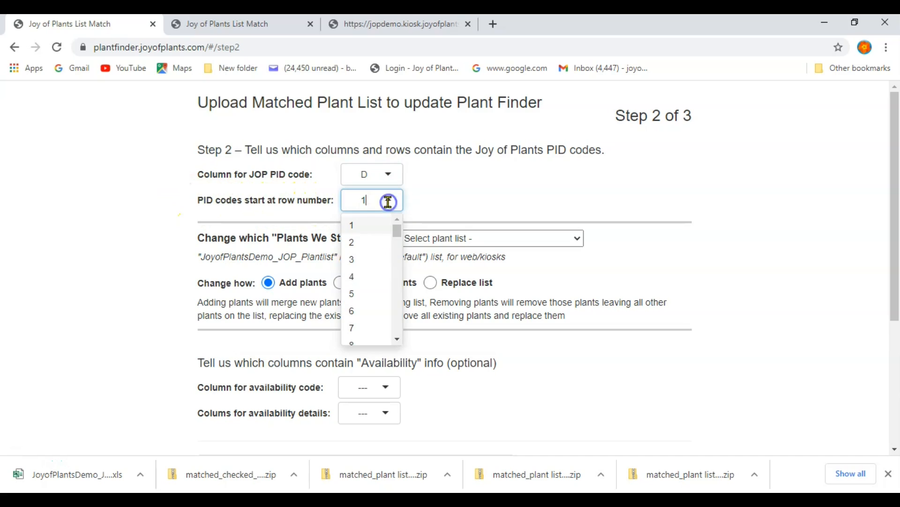
{"action": "left_click", "coordinate": [361, 257]}
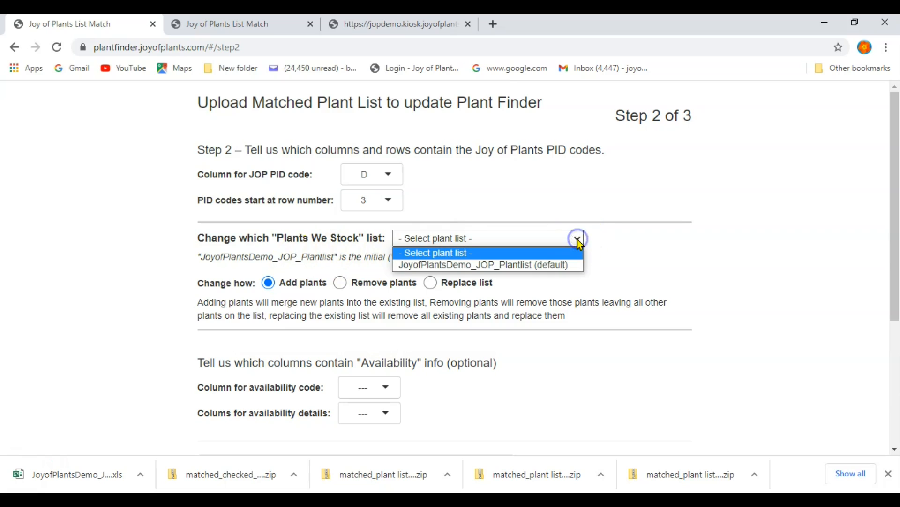
Step: Add the matched plants to the stock list JoyofPlantsDemo_JOP_Plantlist (default) and finish the upload
{"action": "left_click", "coordinate": [570, 265]}
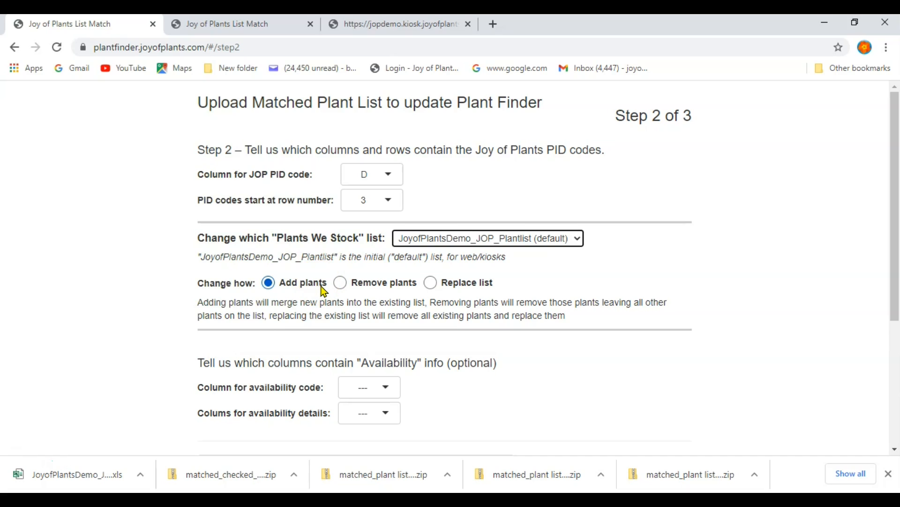
{"action": "scroll", "coordinate": [639, 388], "scroll_direction": "down", "scroll_amount": 4}
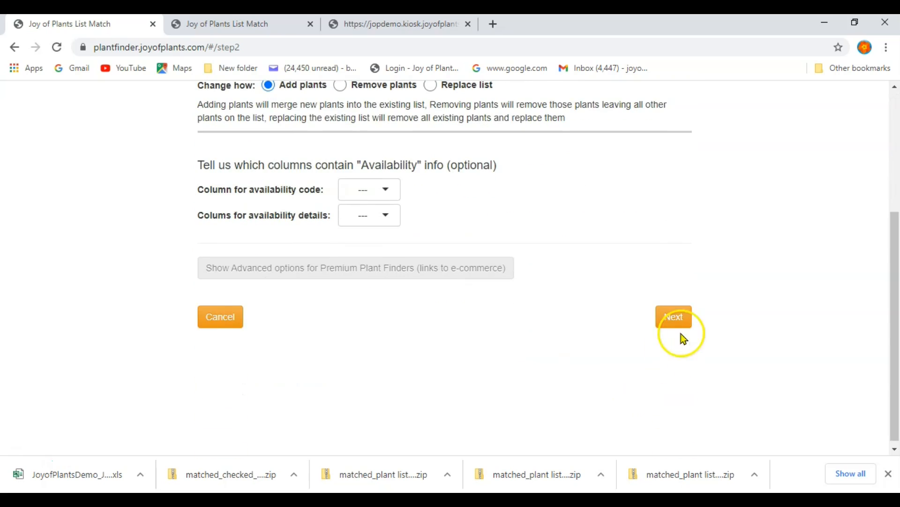
{"action": "left_click", "coordinate": [669, 318]}
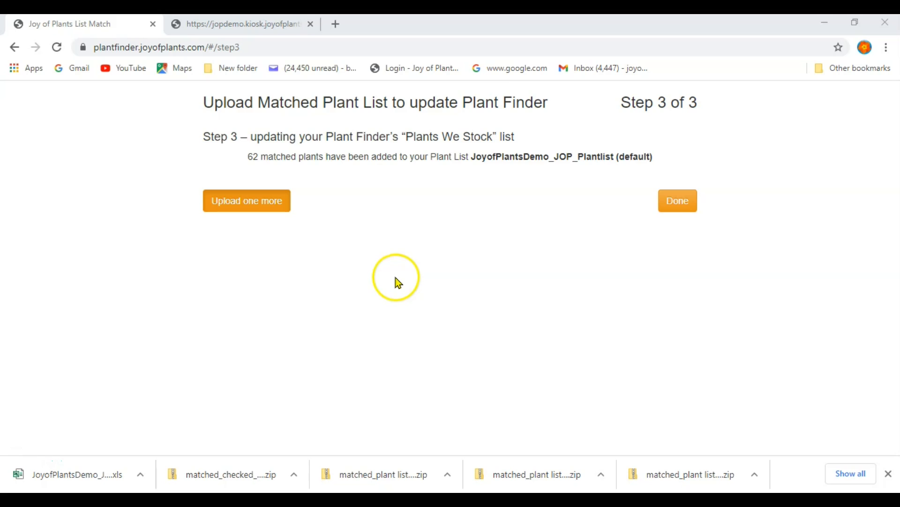
{"action": "left_click", "coordinate": [674, 205]}
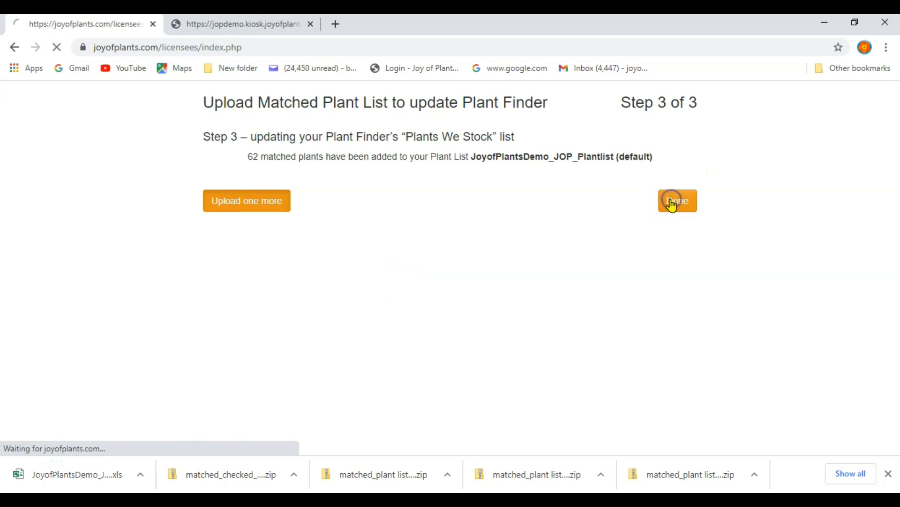
Step: Switch to the Plant Finder Demo kiosk page at jopdemo.kiosk.joyofplants.com and reload it
{"action": "left_click", "coordinate": [251, 26]}
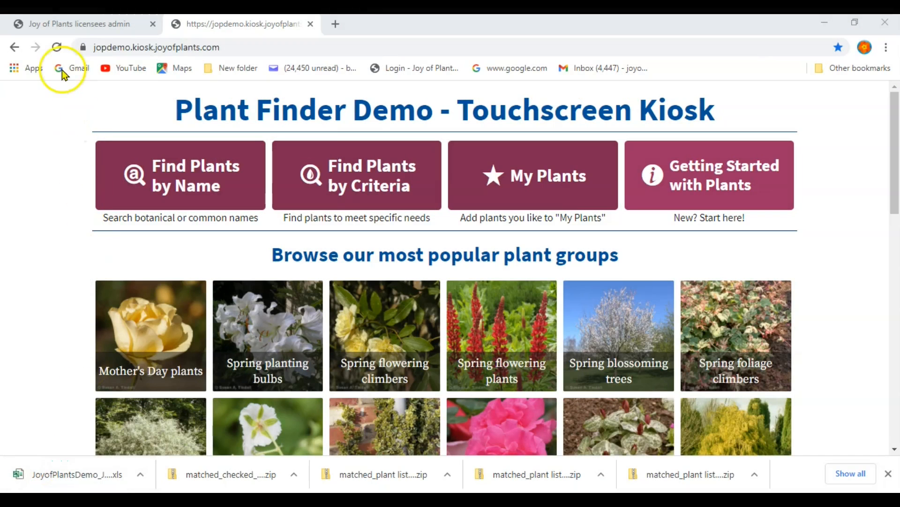
{"action": "left_click", "coordinate": [58, 47]}
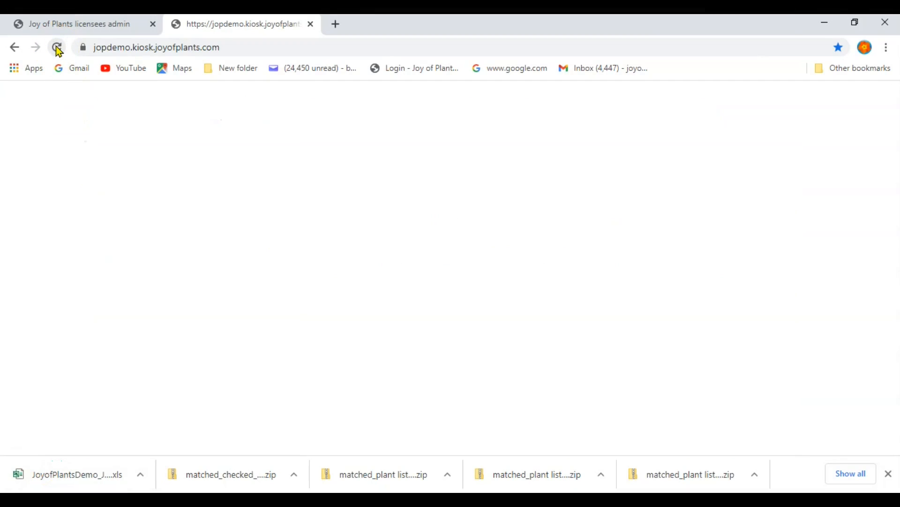